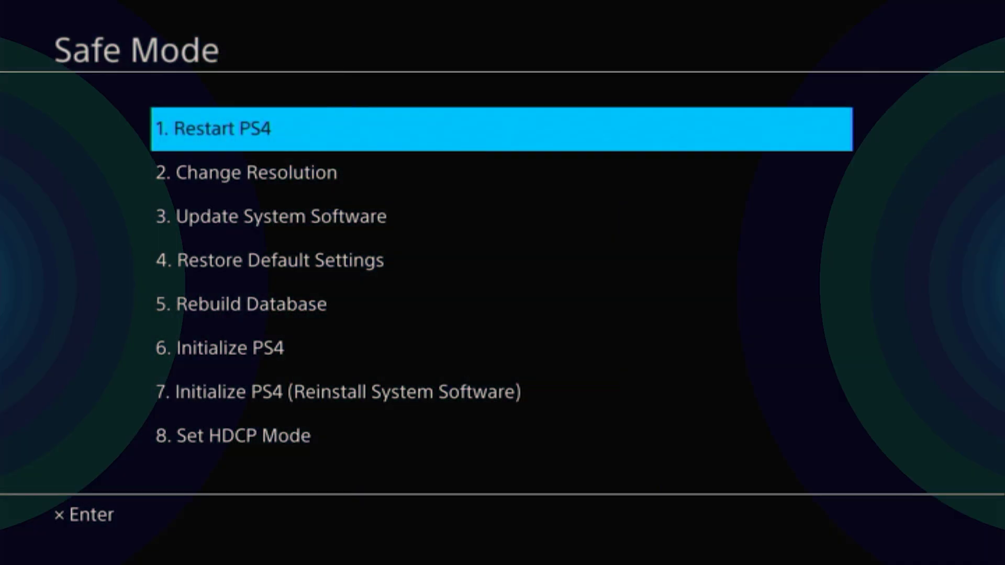
Step: In Safe Mode, select 3. Update System Software
key(Down)
key(Down)
key(Return)
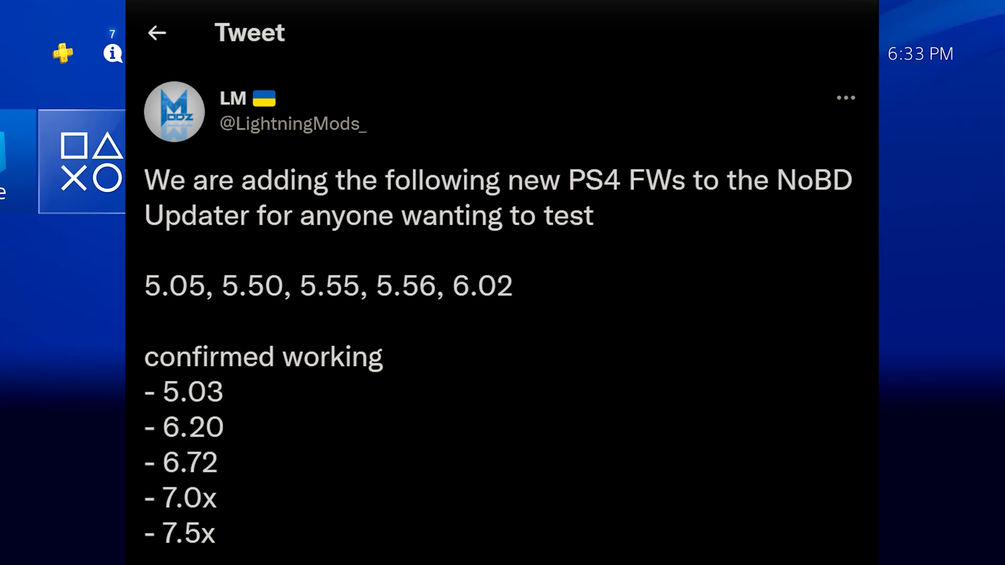
Step: Close the tweet and open Settings > System > System Information to confirm version 6.72
key(Escape)
key(Up)
key(Right)
key(Right)
key(Right)
key(Right)
key(Right)
key(Right)
key(Right)
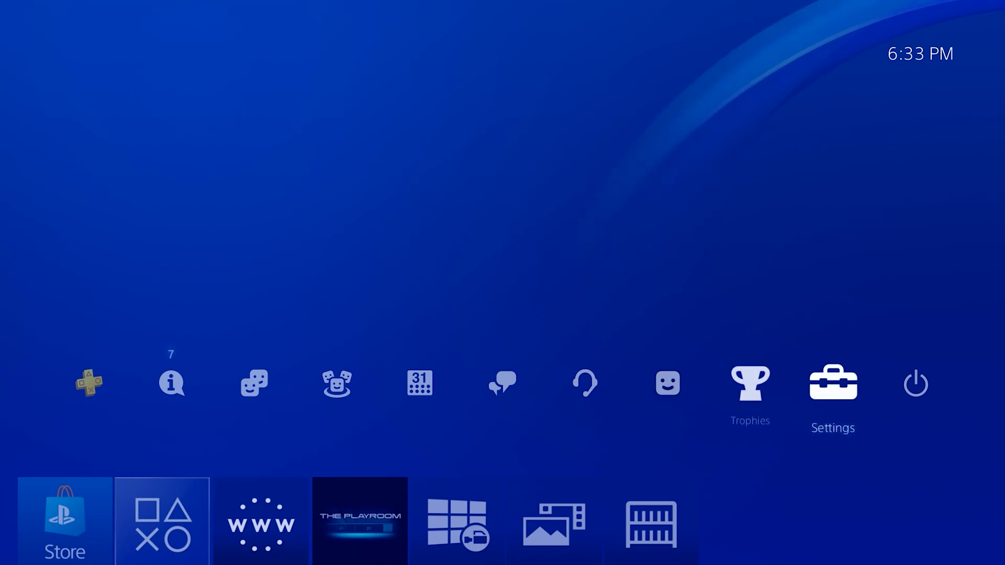
key(Return)
key(Down)
key(Down)
key(Down)
key(Down)
key(Down)
key(Down)
key(Down)
key(Down)
key(Down)
key(Down)
key(Down)
key(Down)
key(Down)
key(Down)
key(Down)
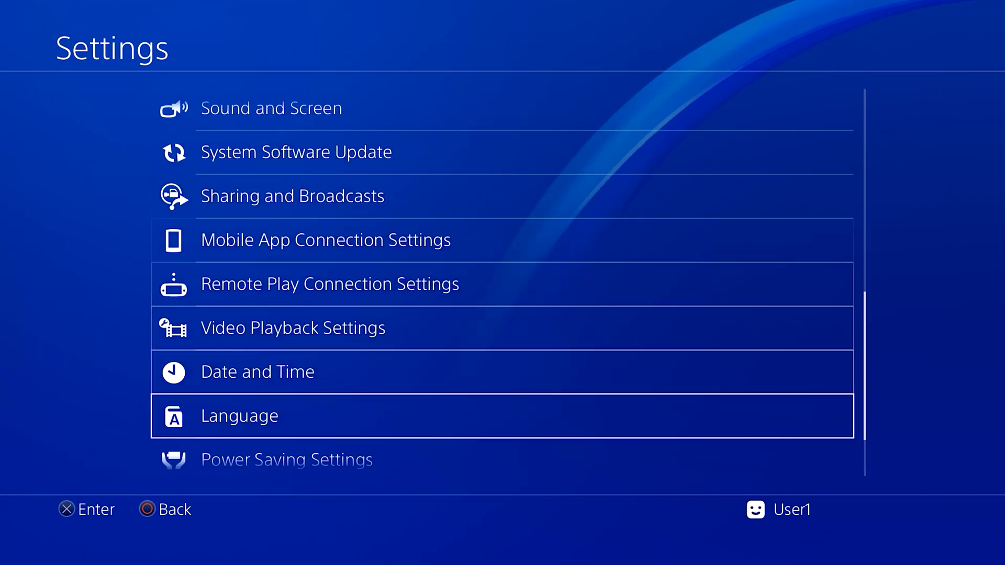
key(Down)
key(Down)
key(Return)
key(Return)
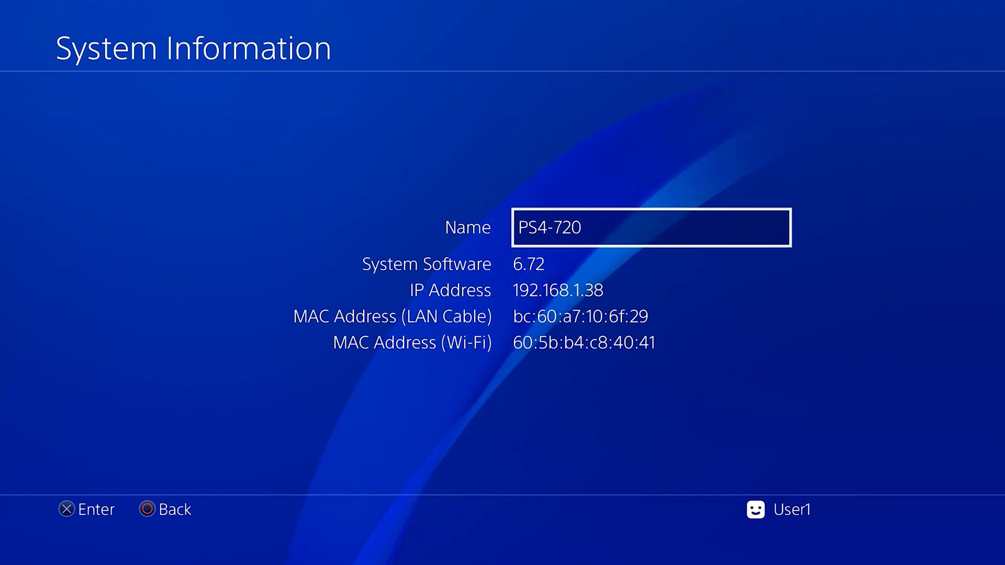
Step: Back out of System Information and Settings to the home screen
key(Escape)
key(Escape)
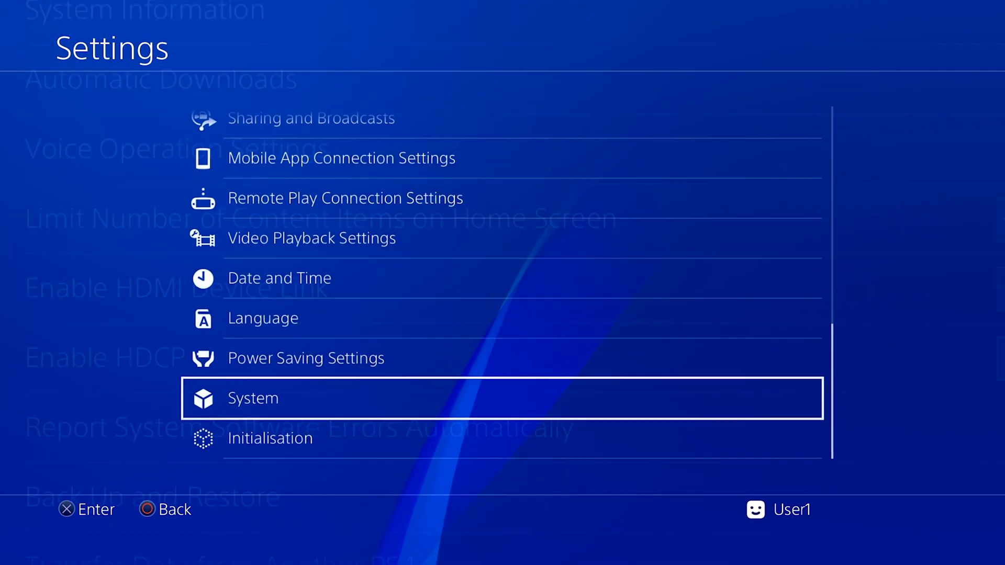
key(Down)
key(Escape)
key(Down)
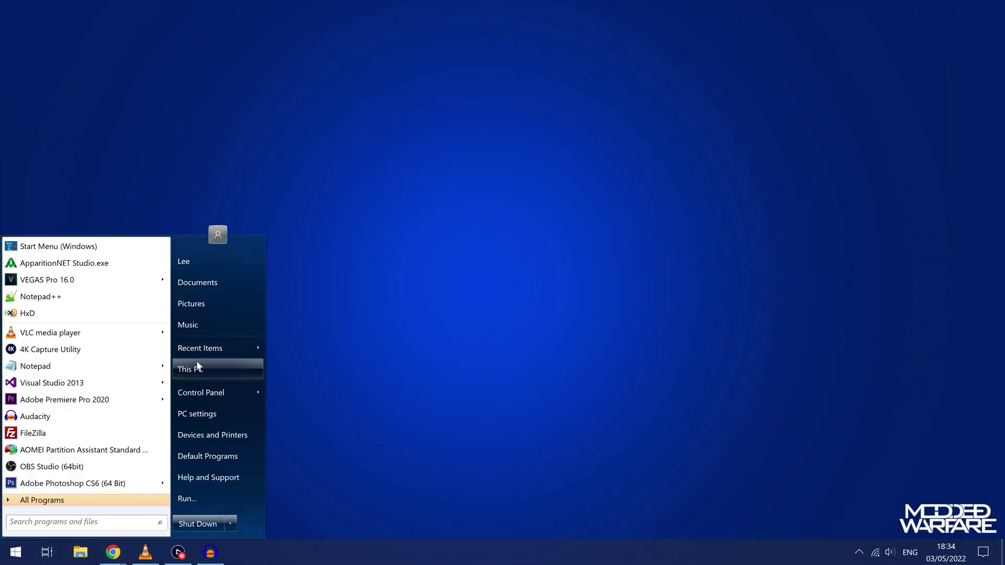
Step: In This PC, check USB (J:) Properties: exFAT with 232 GB free
click(198, 366)
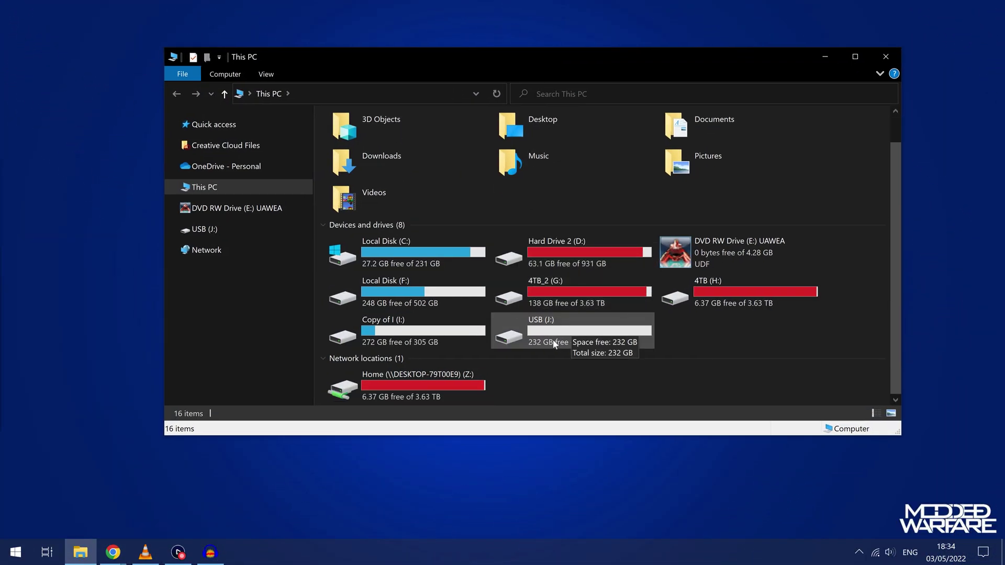
click(554, 343)
right_click(566, 328)
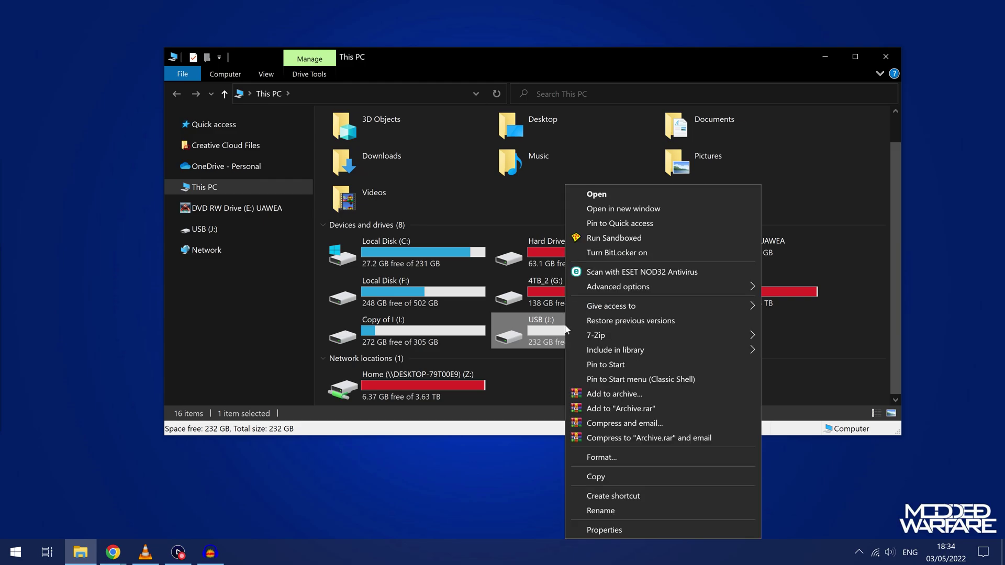
click(604, 529)
drag(628, 220, 526, 148)
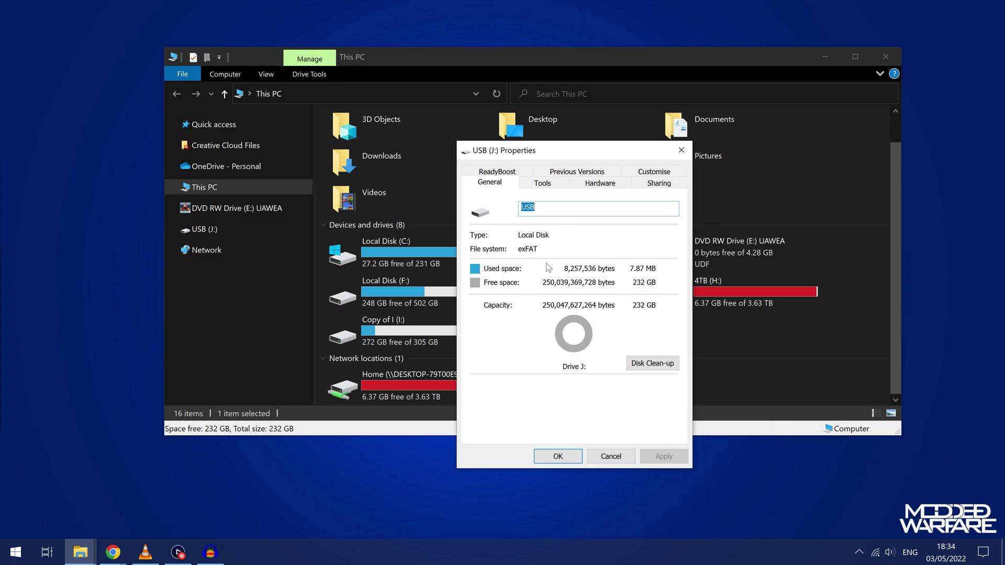
click(689, 148)
Step: Review the USB (J:) Format options, keeping exFAT with Quick Format
right_click(559, 331)
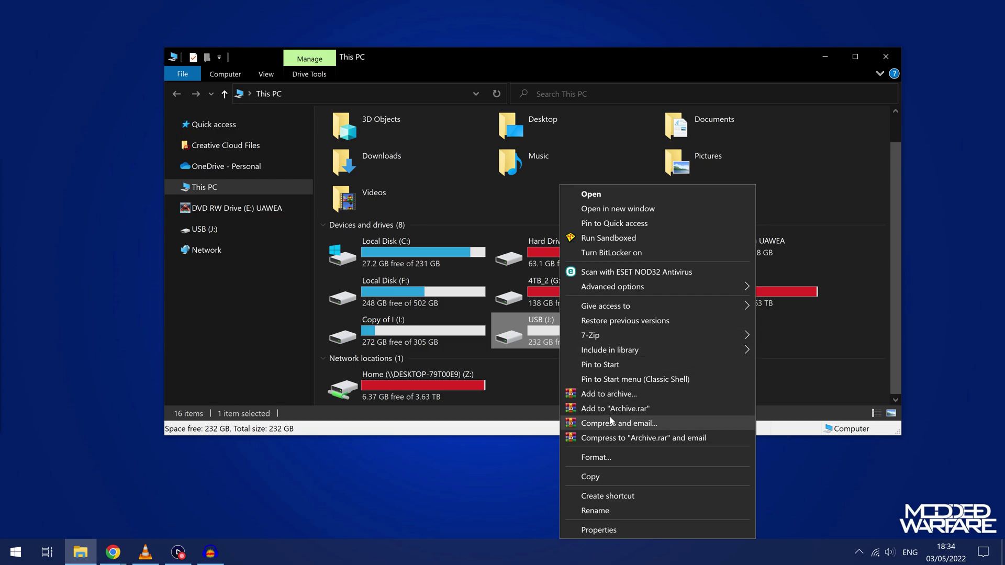
click(599, 457)
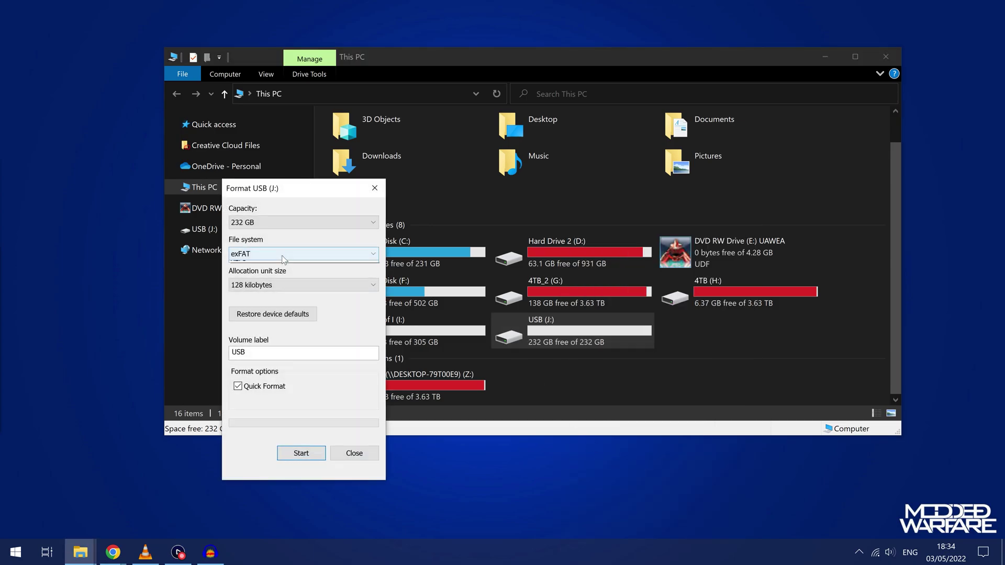
click(283, 255)
click(283, 262)
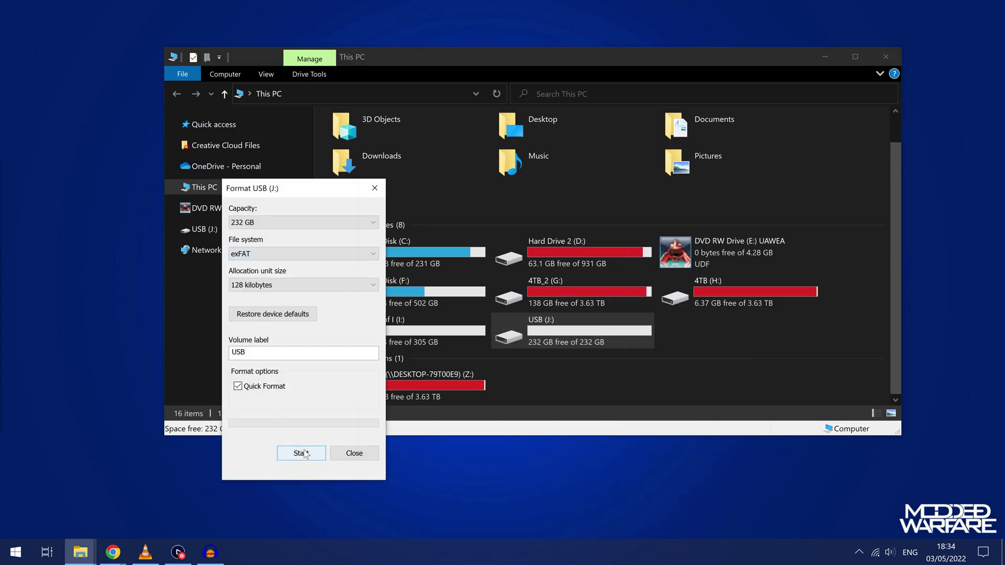
click(366, 455)
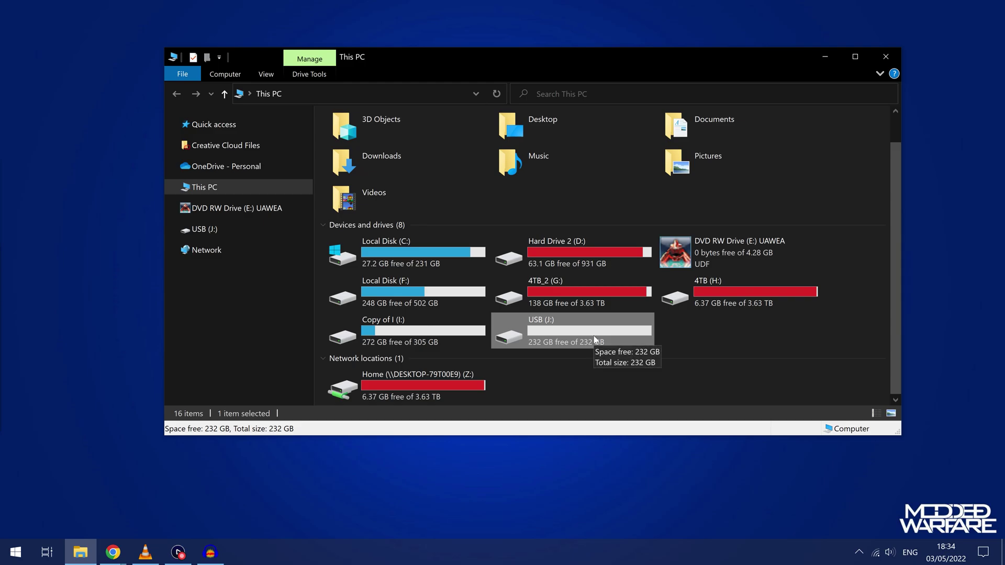
Step: Open the USB (J:) drive to confirm it is empty, then minimize Explorer
double_click(607, 346)
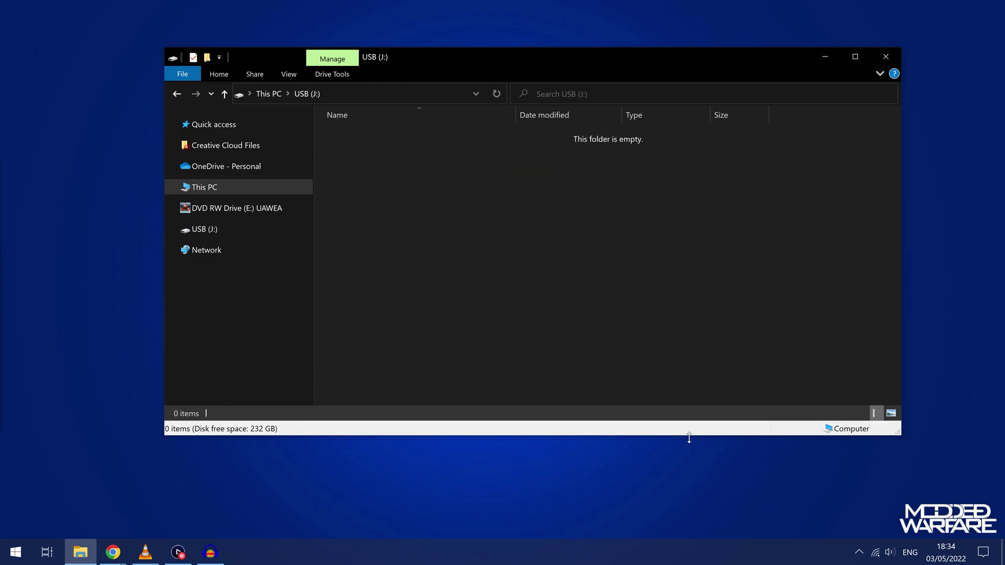
drag(689, 436, 688, 459)
click(830, 58)
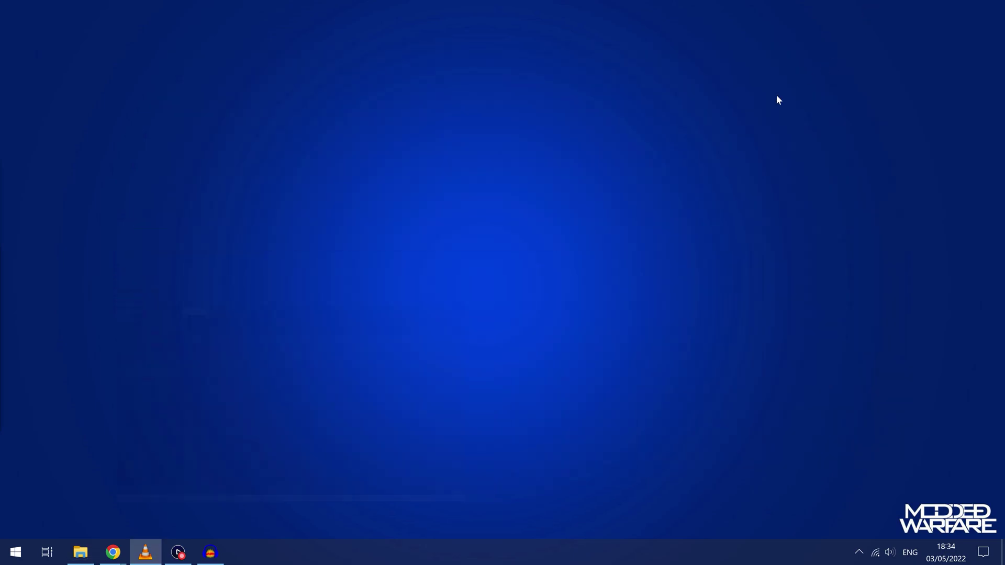
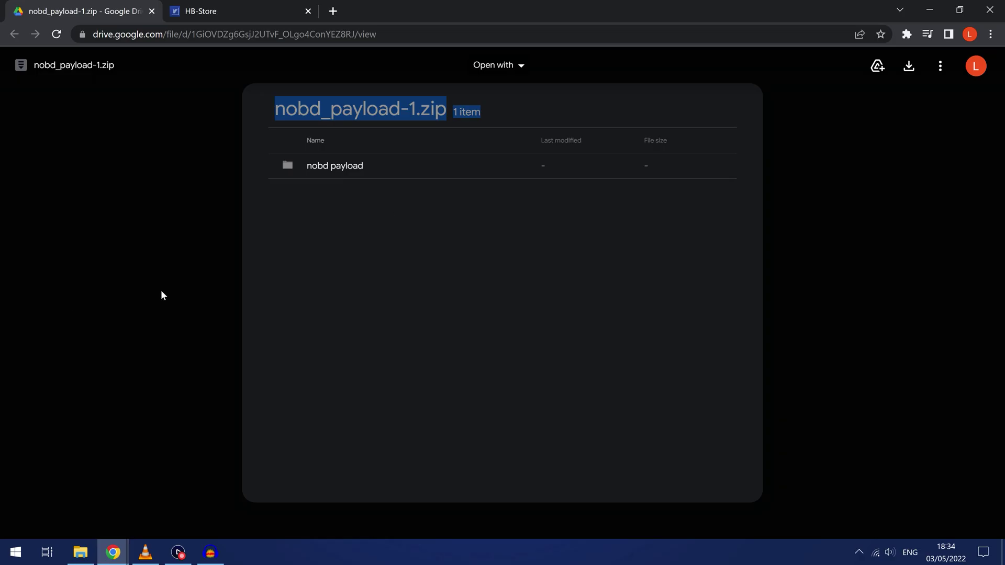
Step: Leave the nobd_payload-1.zip preview and switch to the PKG-Zone NoBD - Updater v1.01 details tab
click(162, 291)
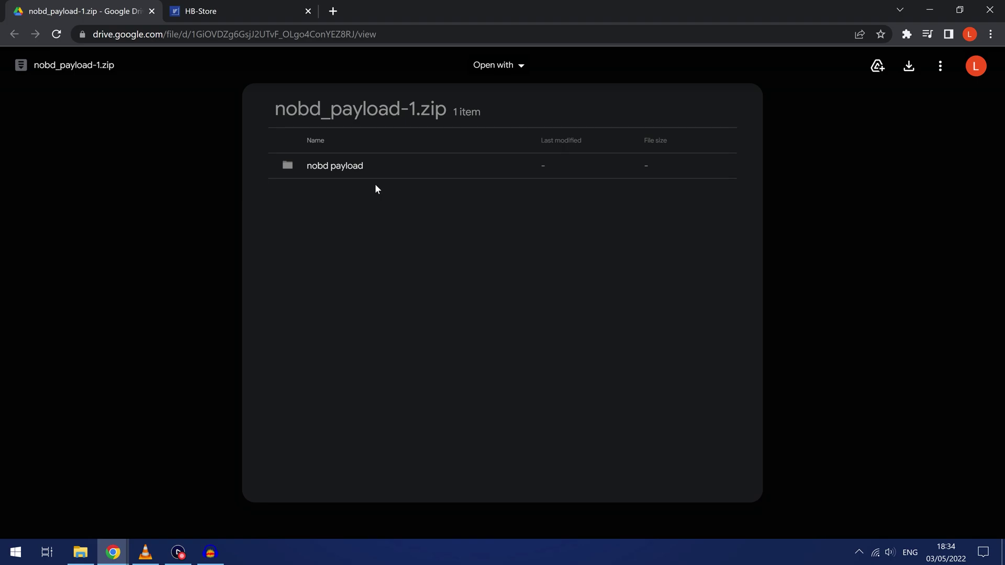
click(260, 6)
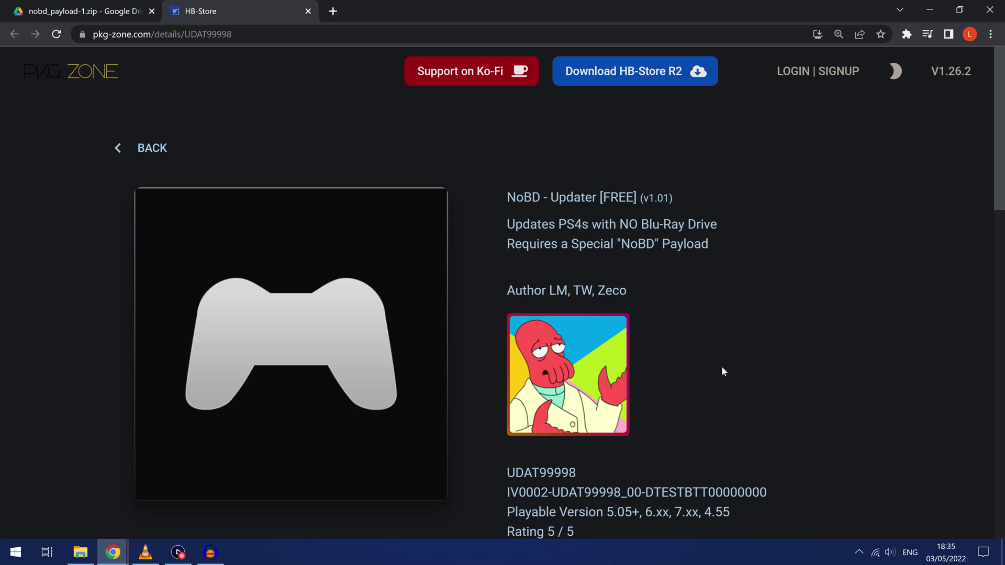
Step: Review the NoBD Updater details and DOWNLOAD button, then return to the Google Drive zip tab
scroll(721, 365, down, 5)
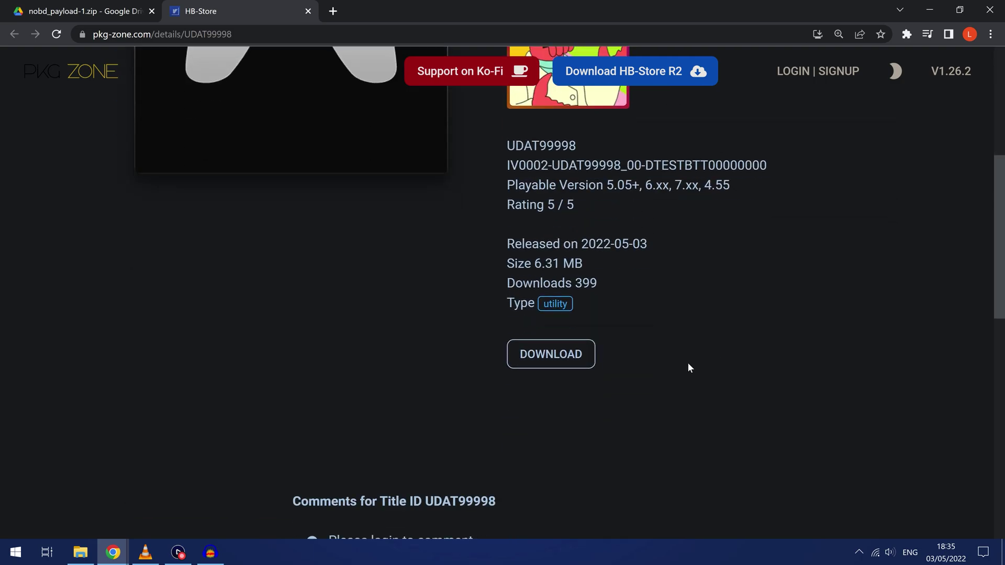
scroll(621, 363, up, 4)
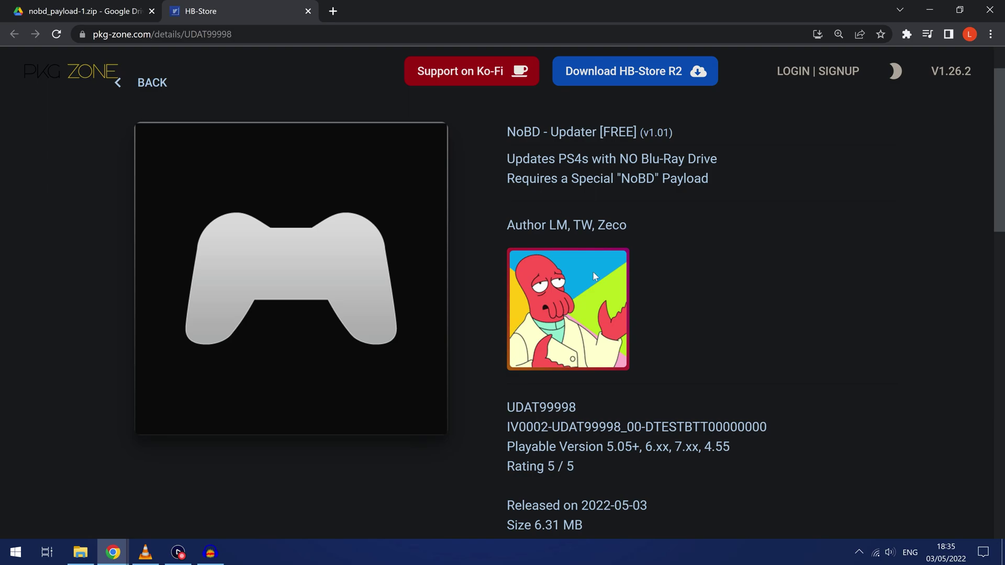
scroll(539, 475, down, 2)
scroll(420, 207, up, 2)
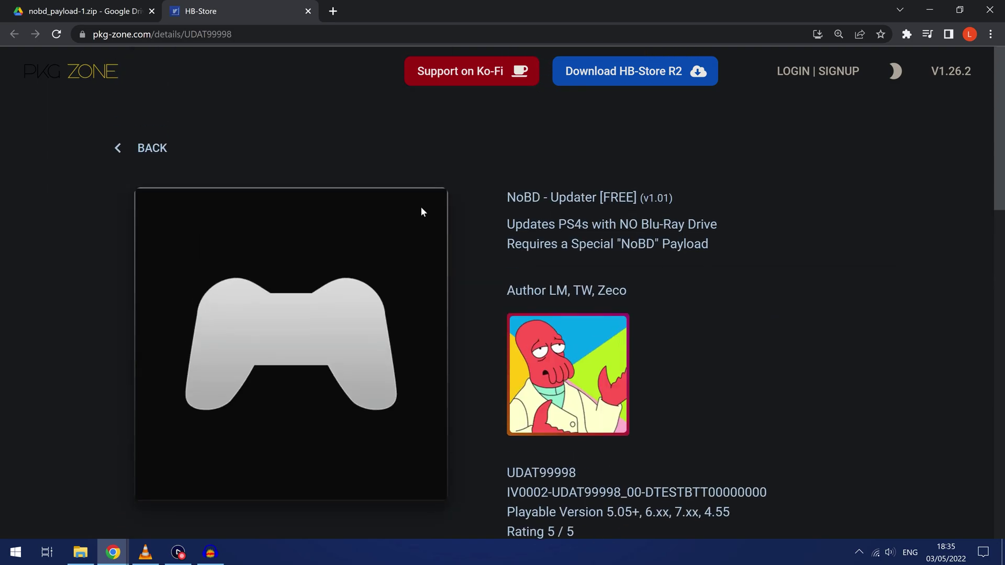
click(111, 13)
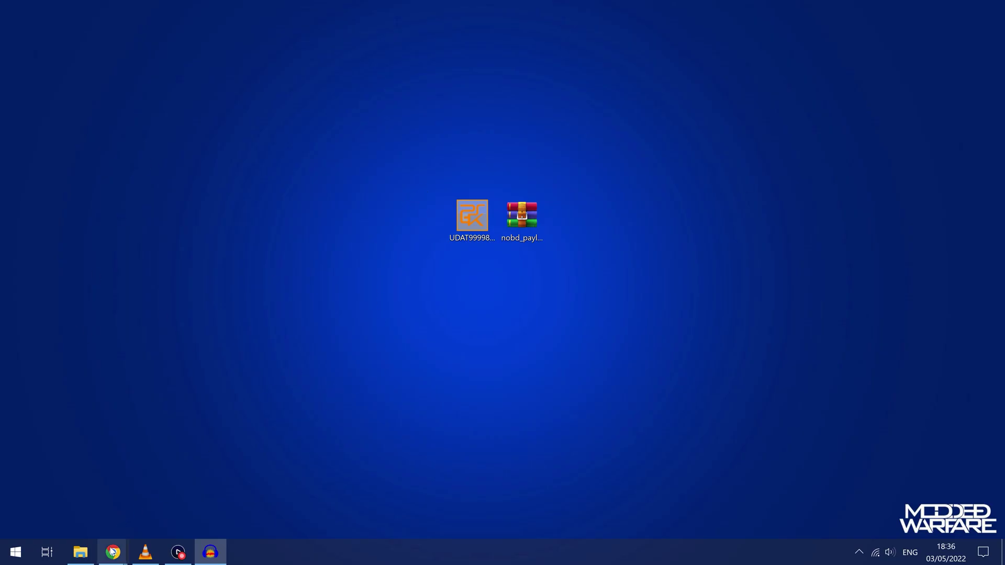
Step: Copy UDAT99998_V1.01.pkg from the desktop onto the USB (J:) drive
click(82, 553)
drag(562, 127, 564, 300)
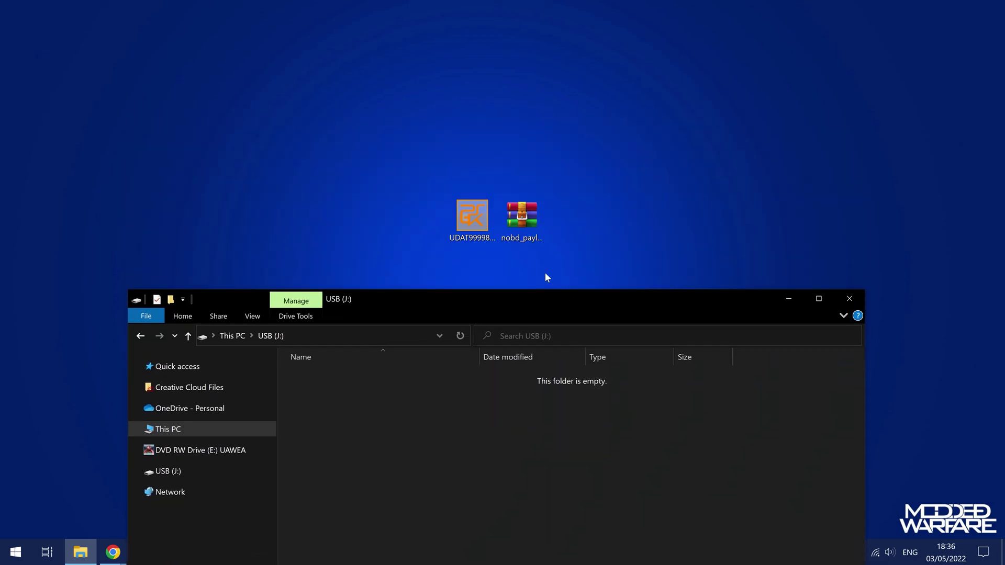
drag(471, 217, 403, 437)
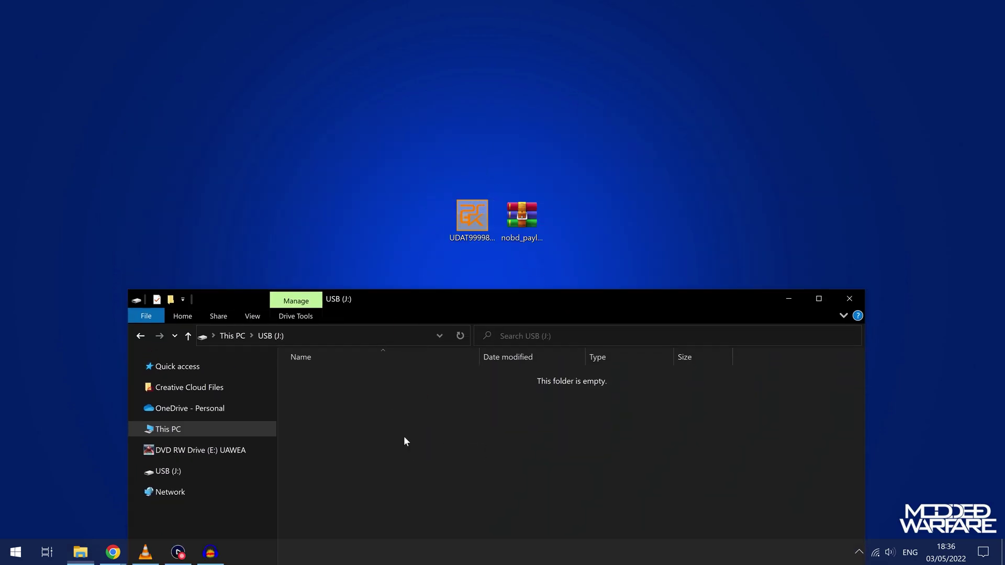
Step: Reposition the USB (J:) window and select nobd_payload-1.zip on the desktop
drag(499, 307, 499, 274)
click(493, 216)
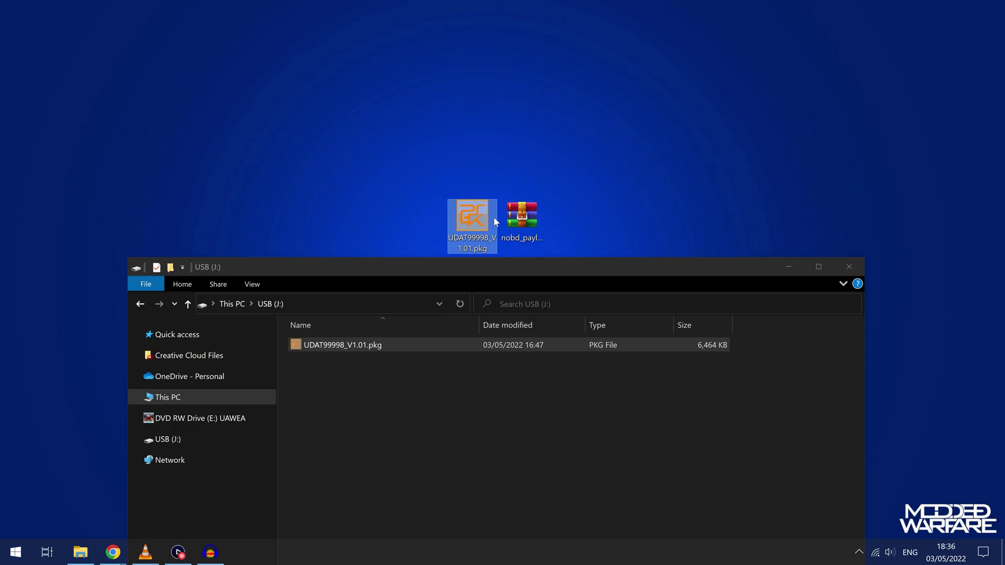
click(518, 224)
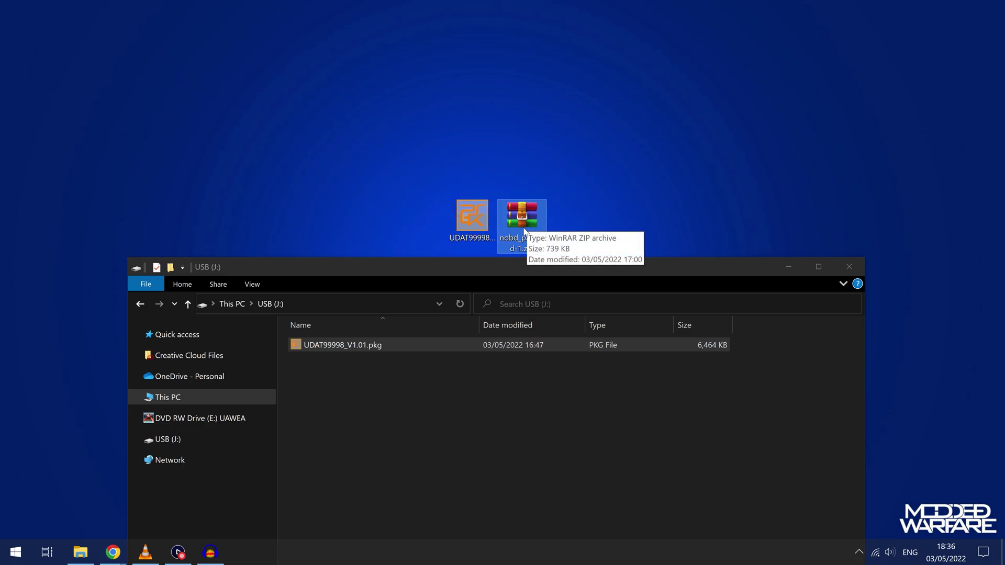
Step: Open nobd_payload-1.zip in WinRAR down to its nobd payload folder, dismissing the license reminder
double_click(522, 227)
double_click(309, 203)
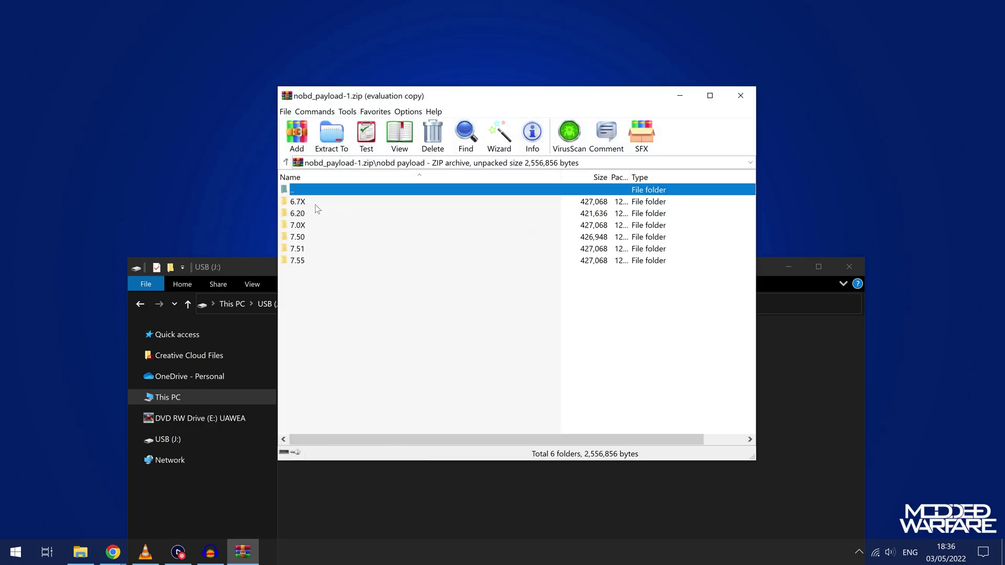
click(601, 234)
drag(398, 95, 410, 68)
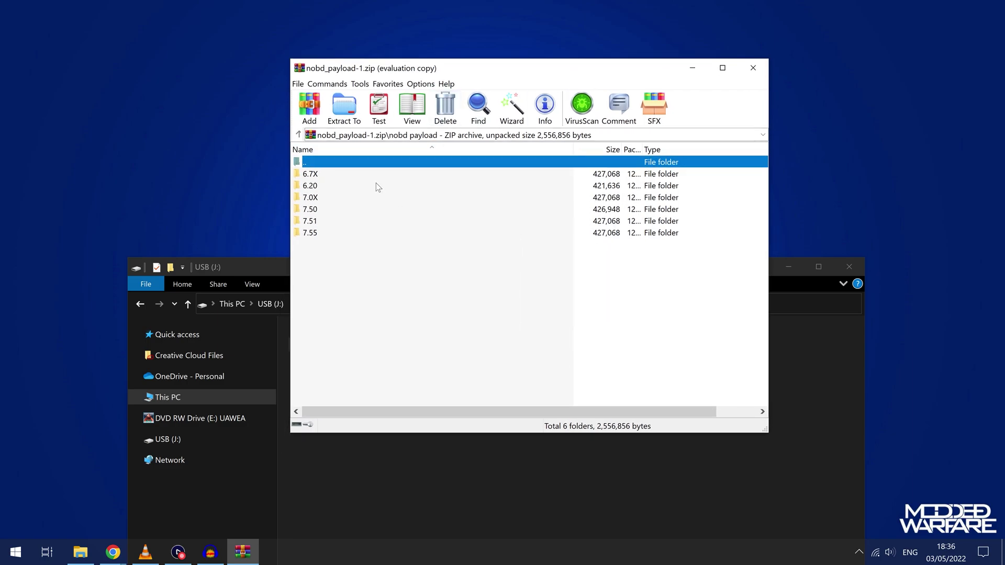
Step: Browse the firmware folders 6.7X, 6.20, 7.0X, 7.50 and 7.55 in the archive
key(Down)
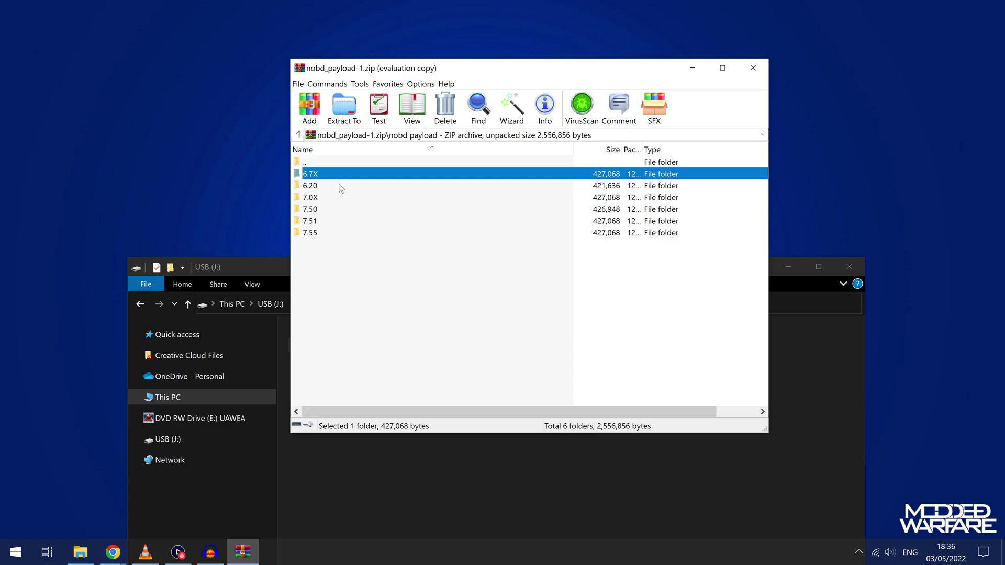
key(Down)
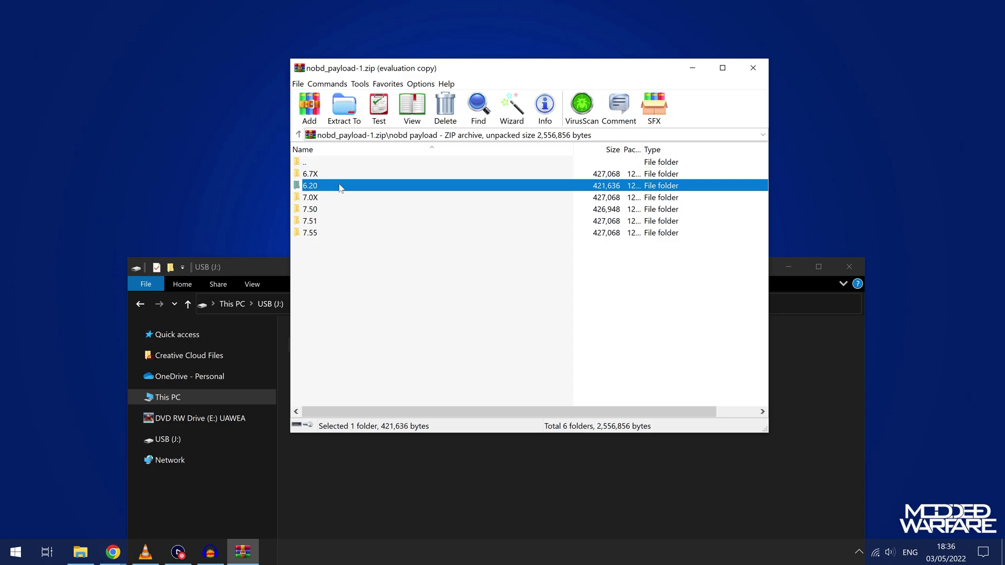
key(Down)
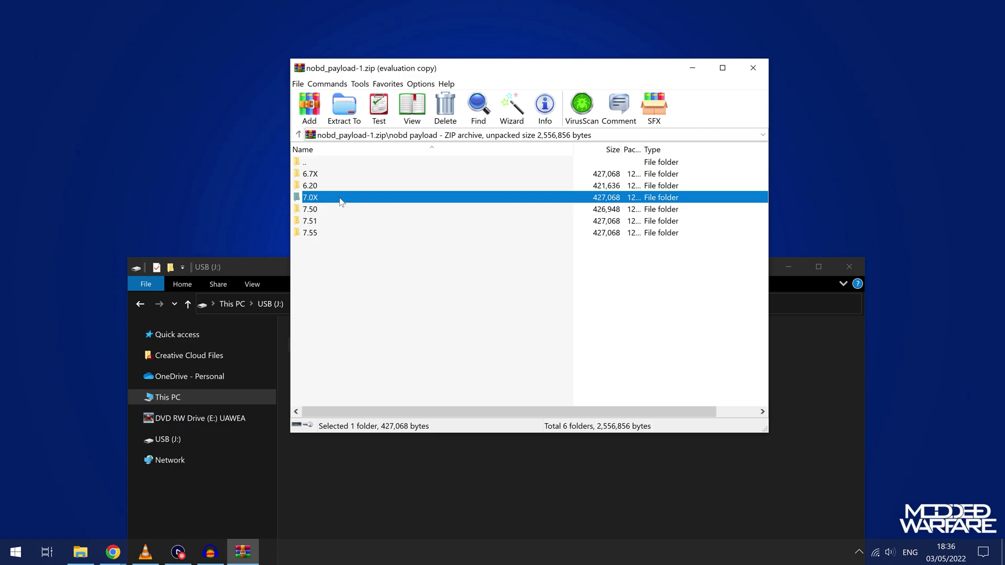
click(337, 209)
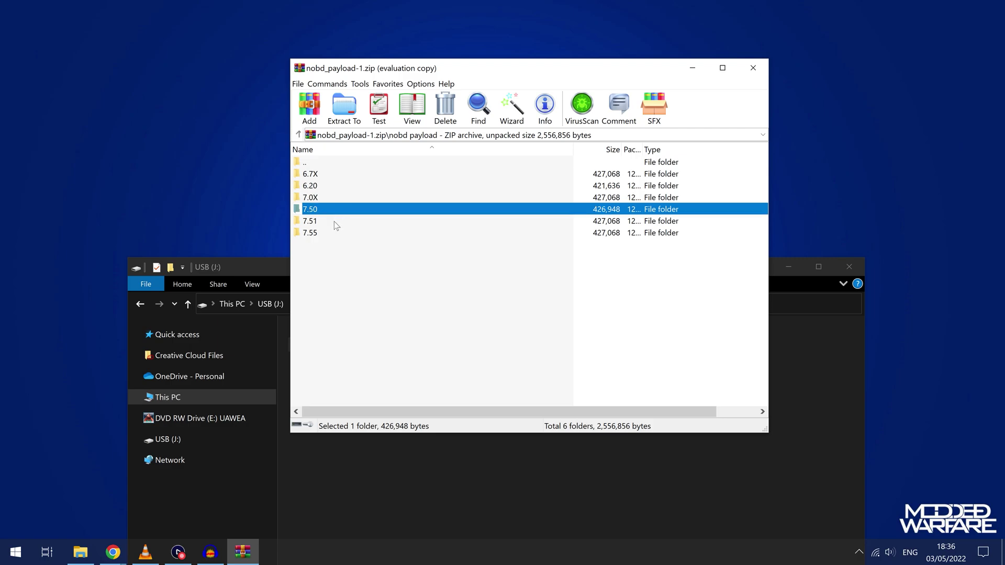
click(334, 221)
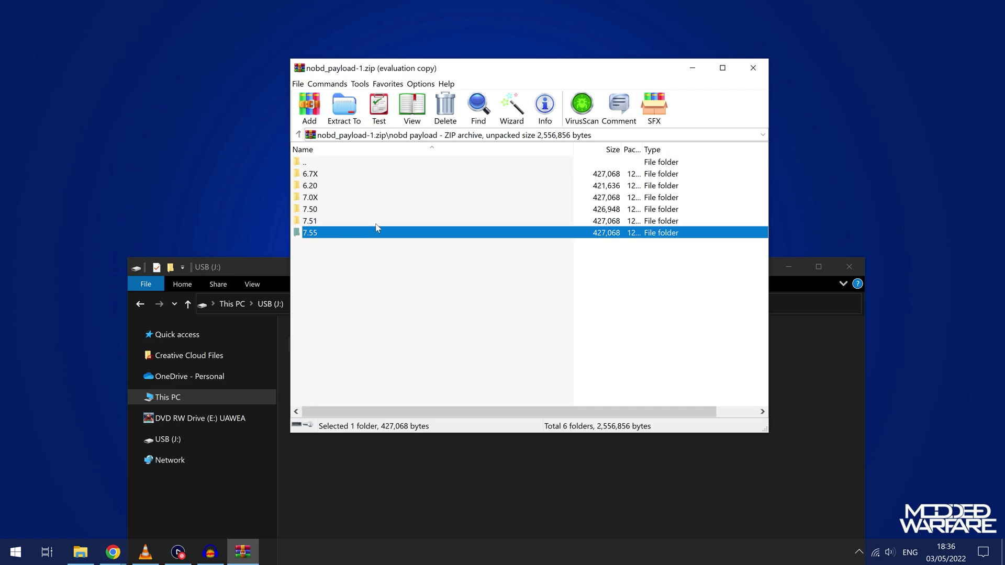
drag(402, 276, 386, 179)
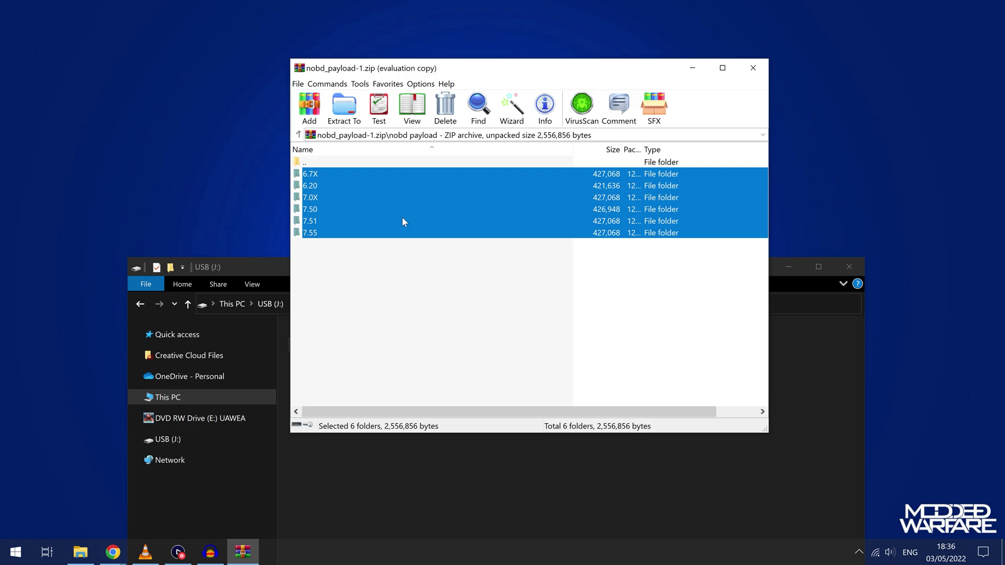
click(467, 283)
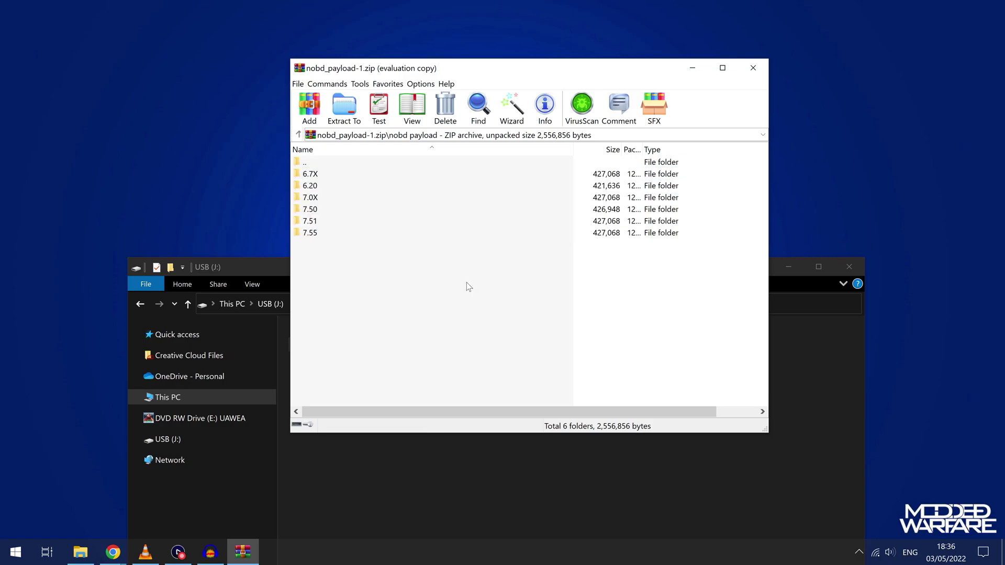
Step: Copy USB.ELF from the archive's 6.7X folder onto the USB (J:) drive root
drag(514, 69, 649, 48)
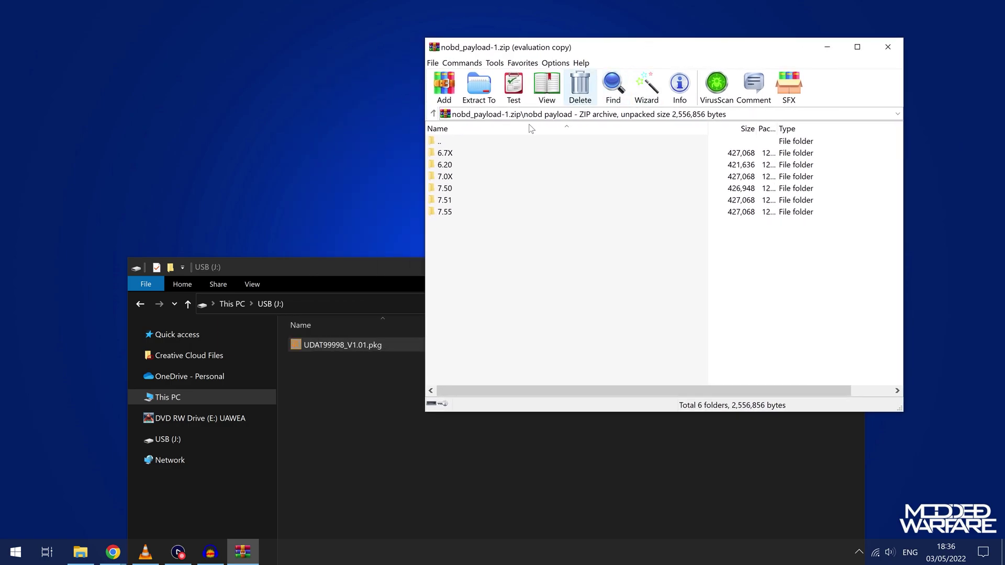
click(453, 156)
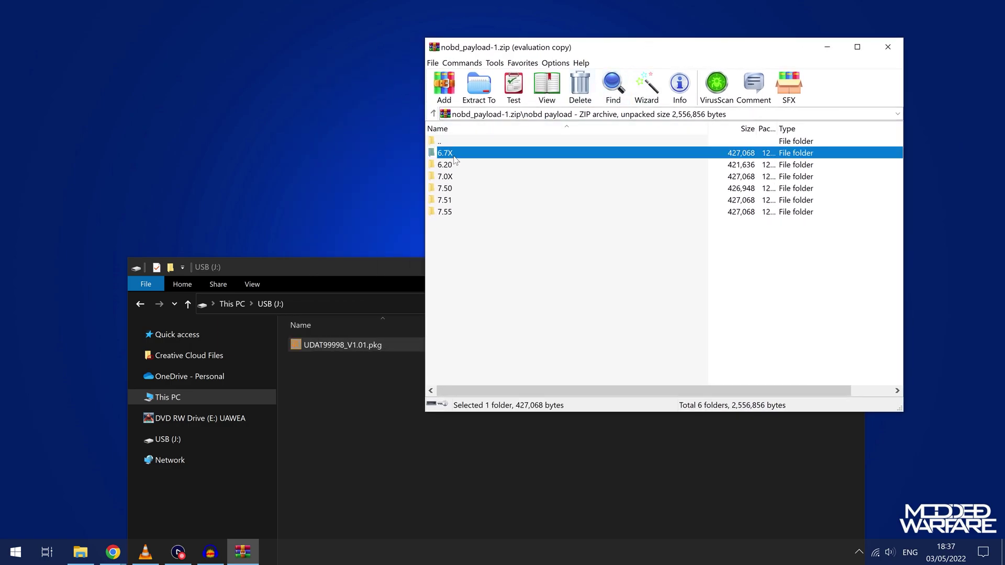
double_click(454, 158)
click(446, 165)
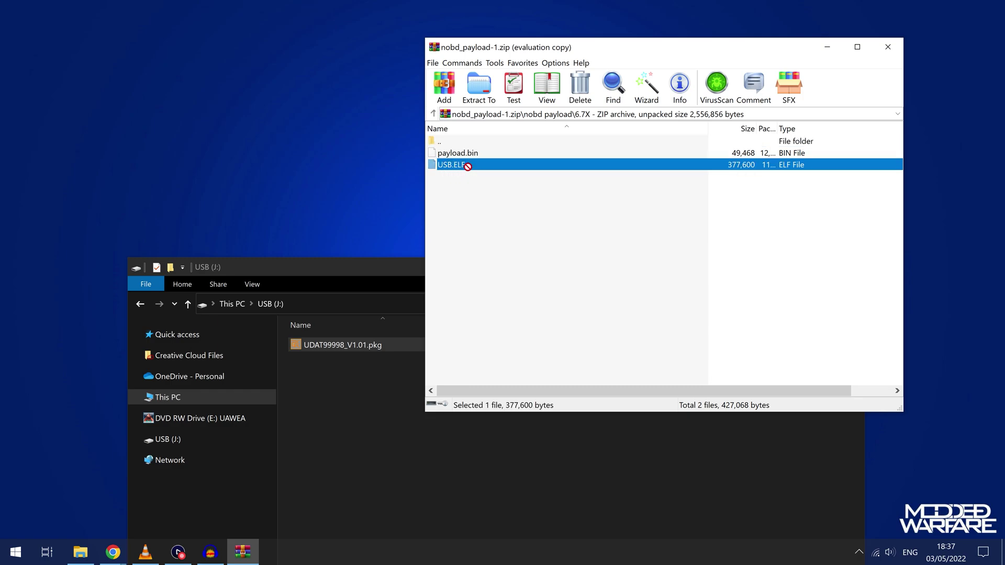
drag(466, 164, 325, 403)
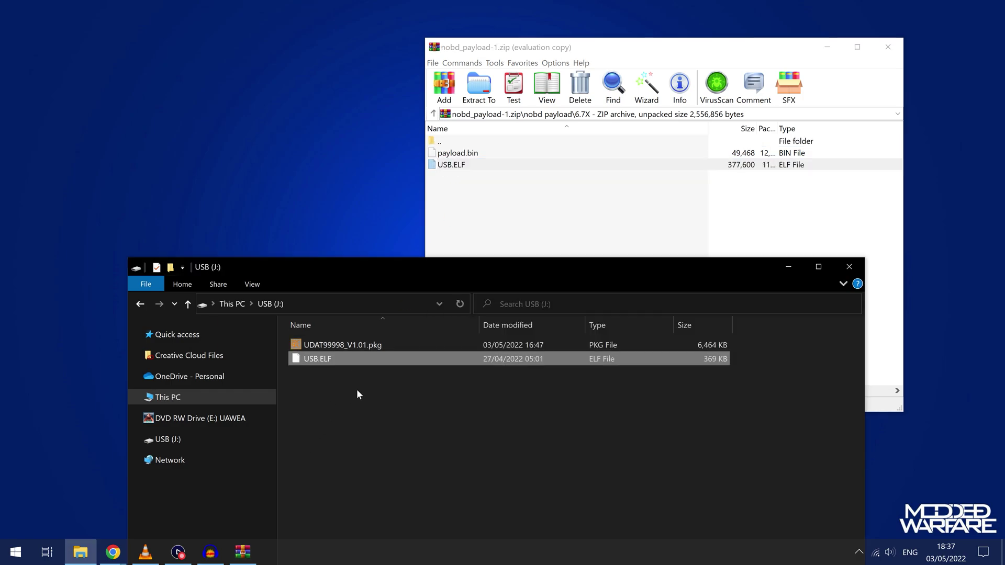
click(477, 222)
click(476, 154)
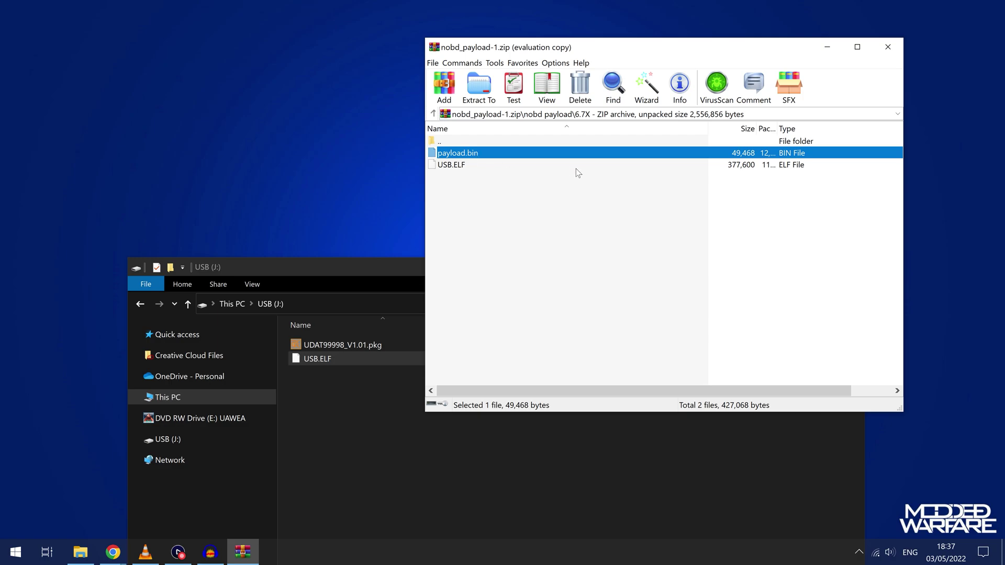
click(578, 222)
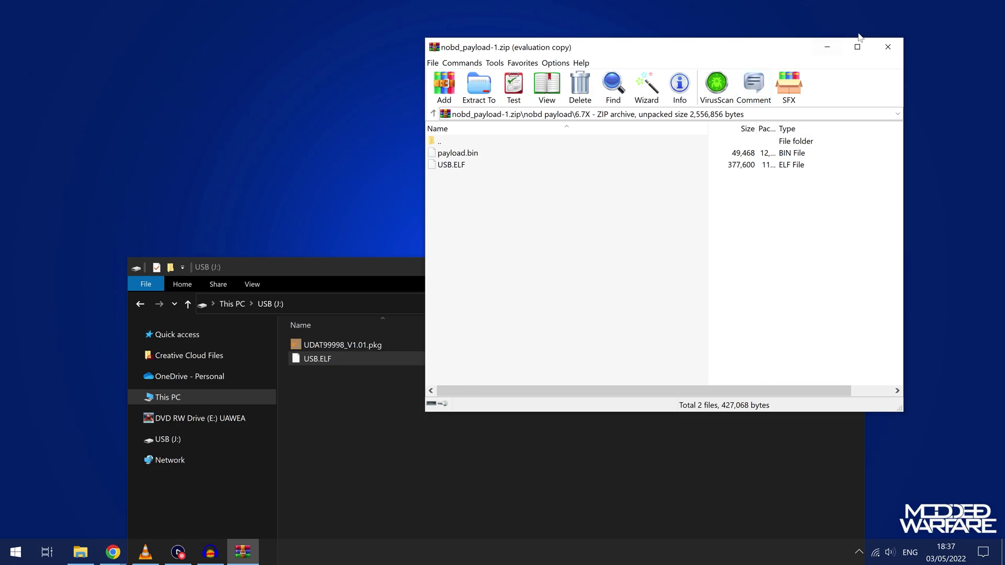
Step: Close WinRAR, confirm USB (J:) holds USB.ELF and the updater PKG, then close Explorer
click(887, 47)
click(561, 360)
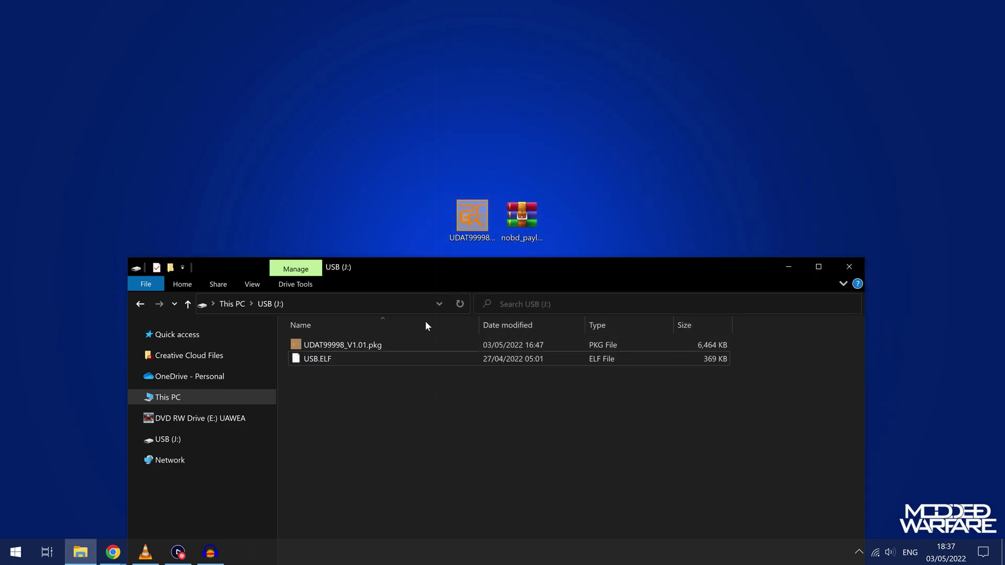
drag(508, 267, 507, 123)
click(346, 211)
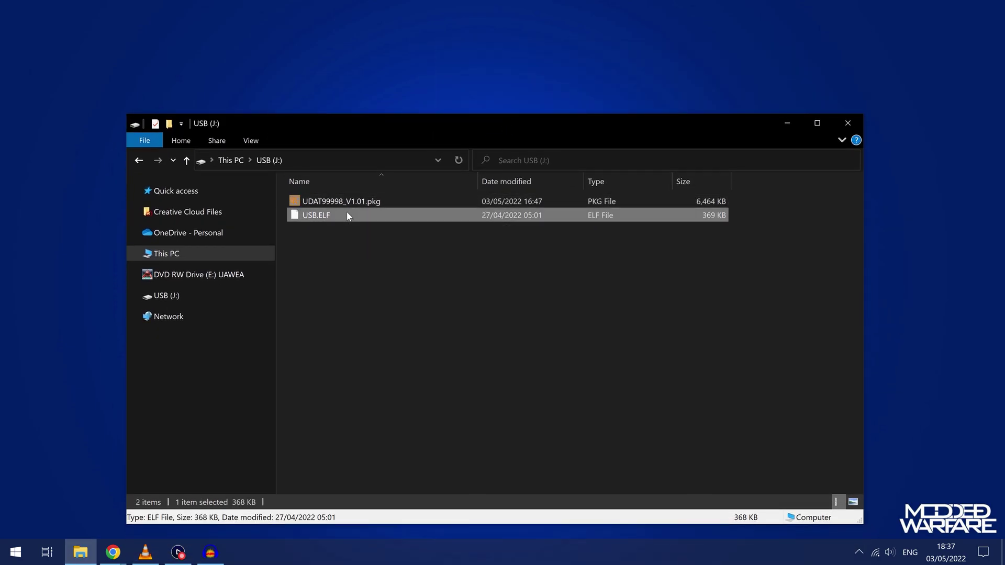
click(369, 204)
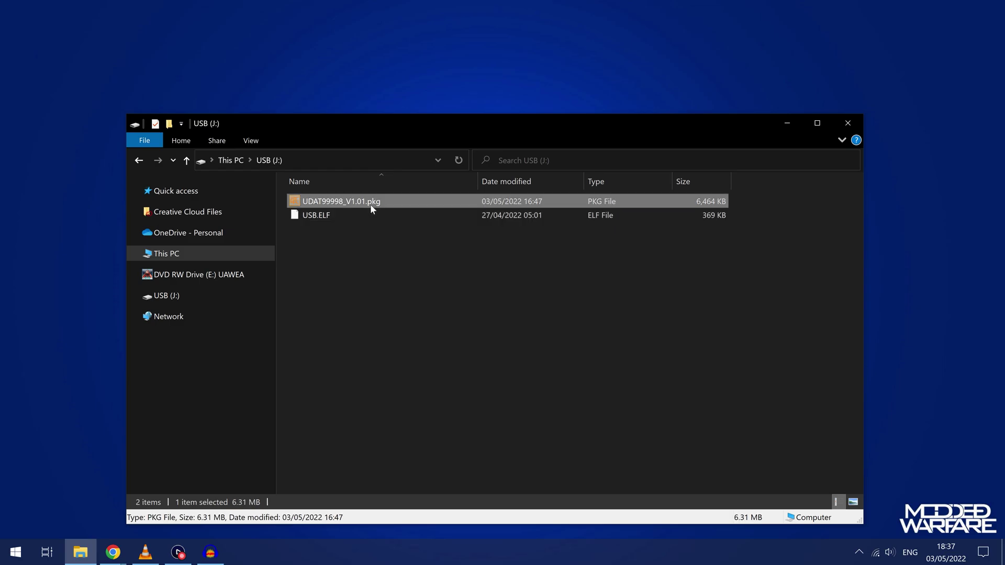
click(386, 267)
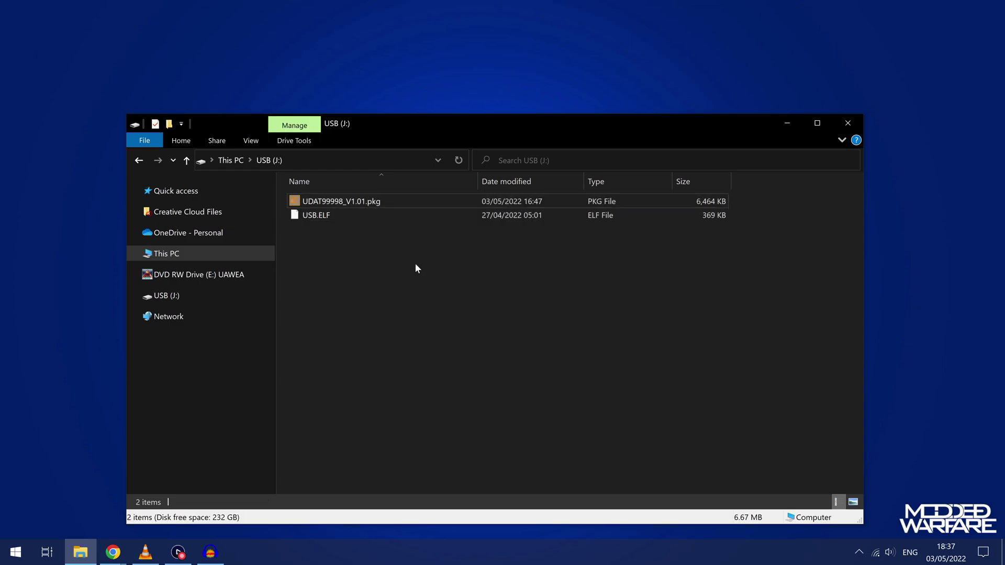
click(840, 122)
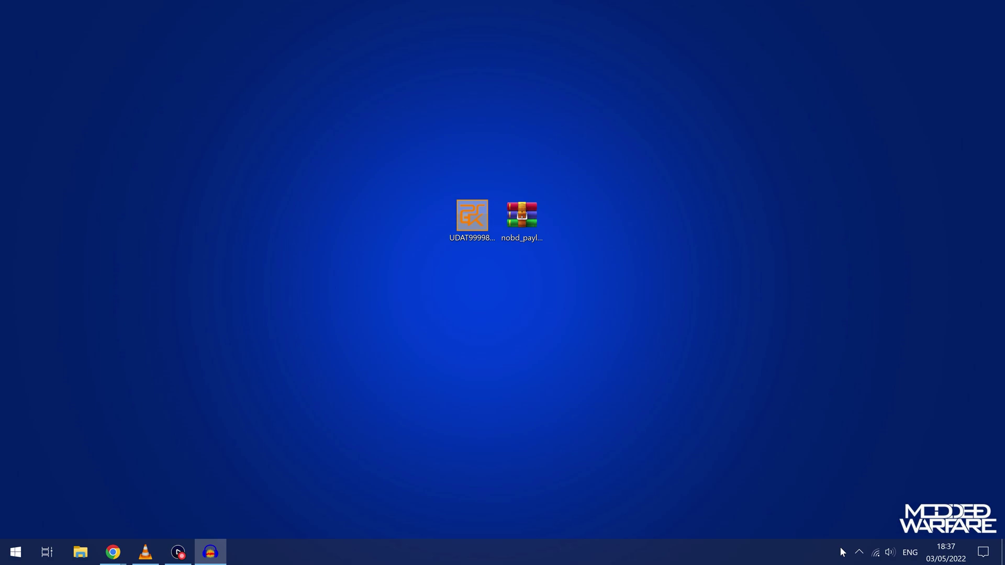
click(856, 548)
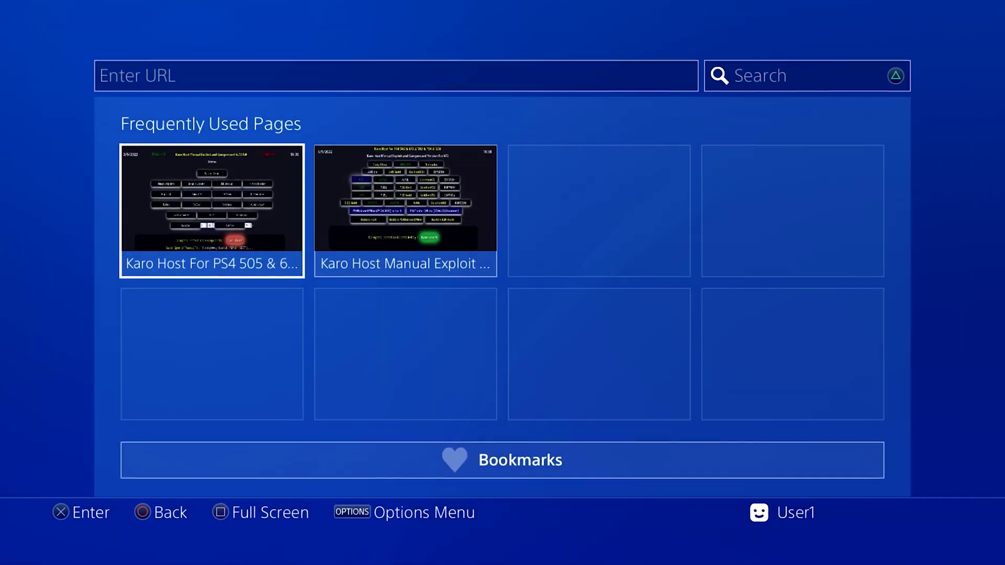
Step: Enter the address karo218.ir/nobd using the on-screen keyboard's word suggestions
key(Return)
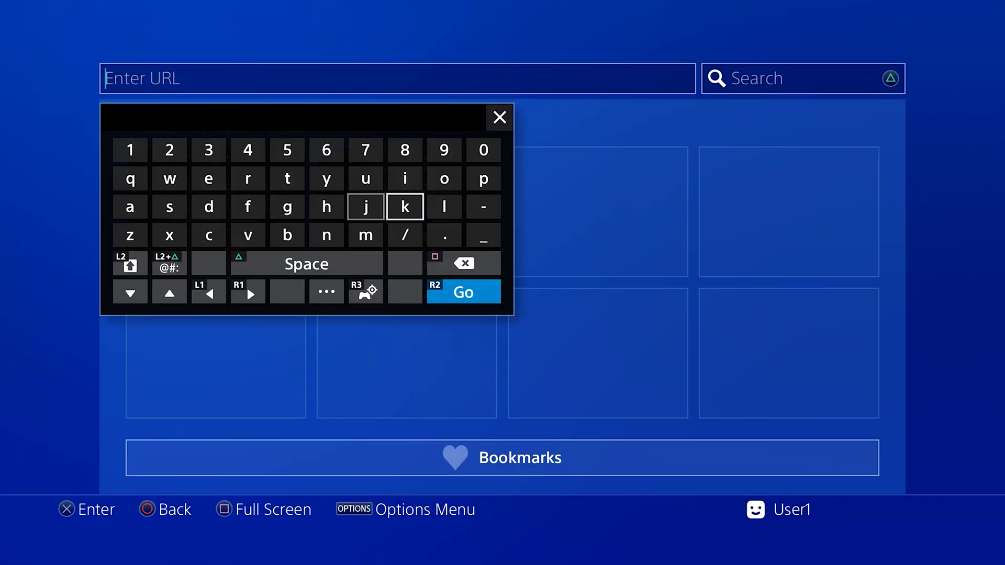
text(k)
key(Up)
key(Up)
key(Up)
key(Return)
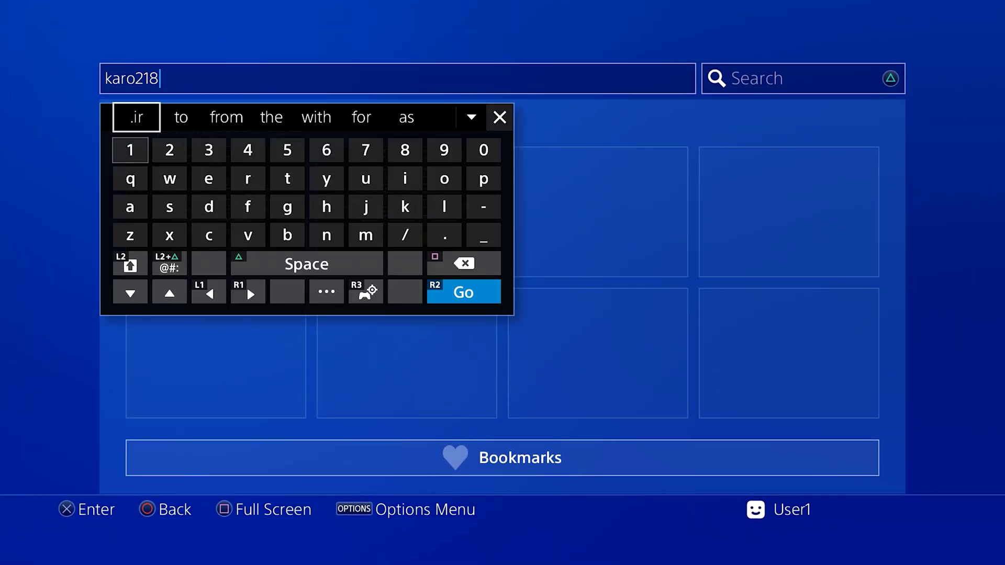
key(Return)
key(Down)
key(Right)
key(Left)
key(Up)
key(Return)
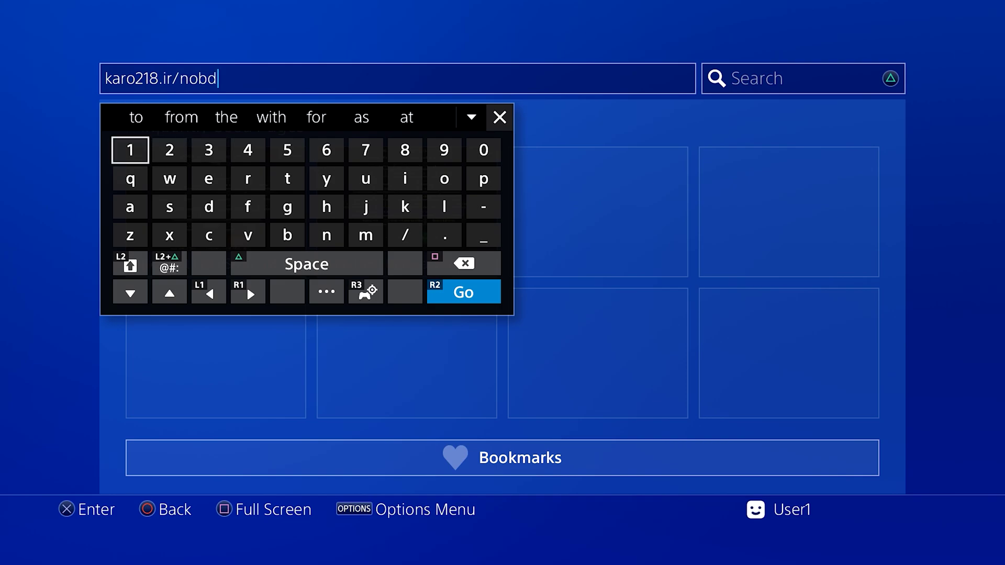
Step: Submit the address to load the karo218.ir/nobd page
key(Right)
key(Right)
key(Right)
key(Right)
key(Right)
key(Right)
key(Right)
key(Down)
key(Down)
key(Down)
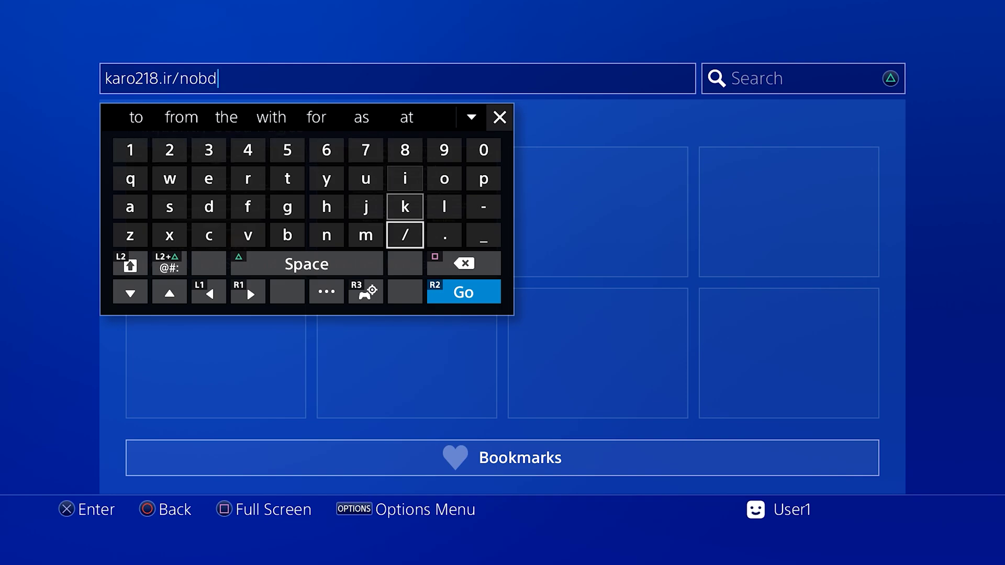
key(Right)
key(Down)
key(Down)
key(Return)
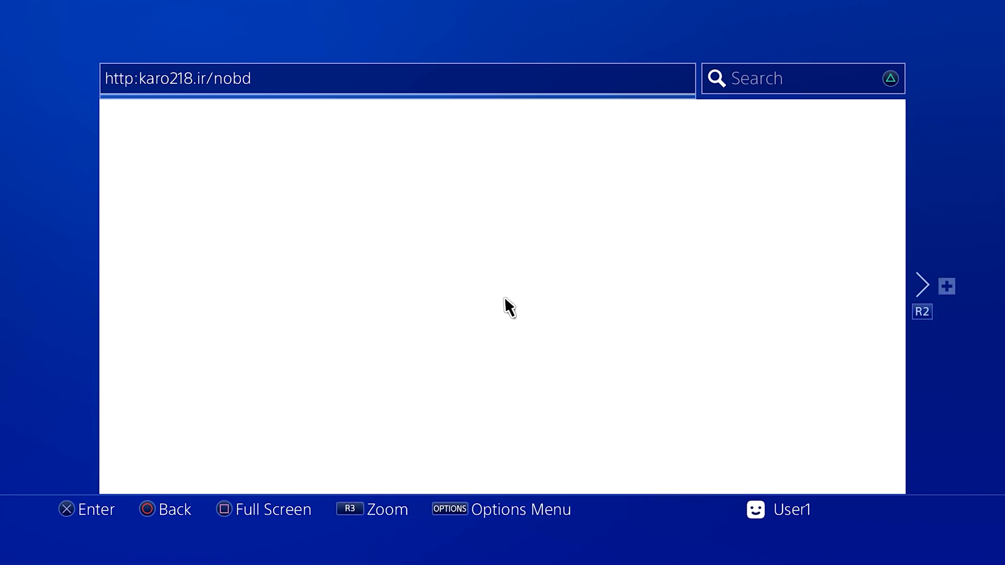
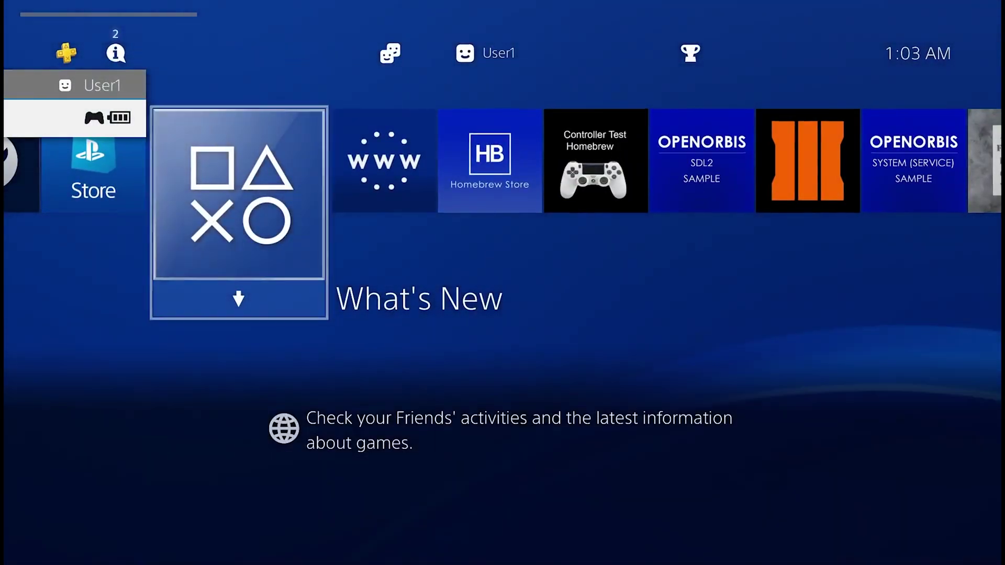
Step: Install the NoBD Updater package IV0002-UDAT99999_00-DTESTBTT00000000.pkg through Debug Settings' Package Installer
key(Up)
key(Right)
key(Right)
key(Right)
key(Right)
key(Right)
key(Right)
key(Right)
key(Right)
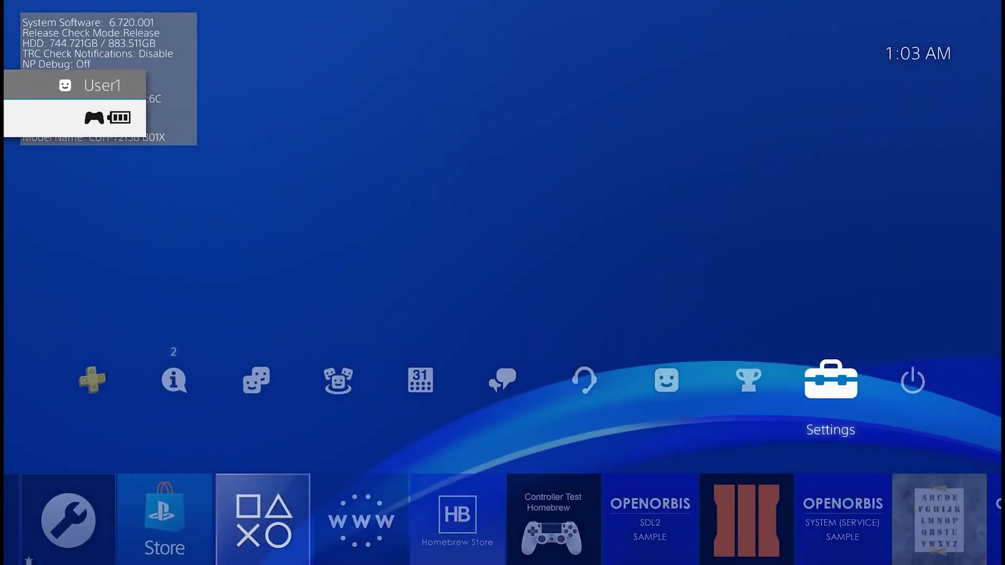
key(Return)
key(Down)
key(Down)
key(Down)
key(Down)
key(Down)
key(Down)
key(Down)
key(Down)
key(Down)
key(Down)
key(Down)
key(Down)
key(Down)
key(Down)
key(Down)
key(Down)
key(Down)
key(Down)
key(Down)
key(Down)
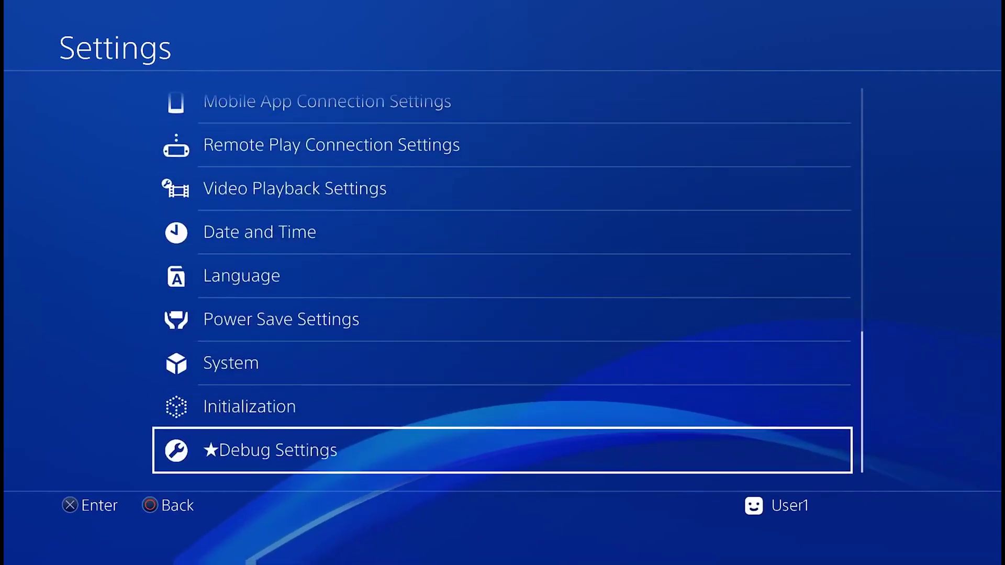
key(Return)
key(Return)
key(Down)
key(Return)
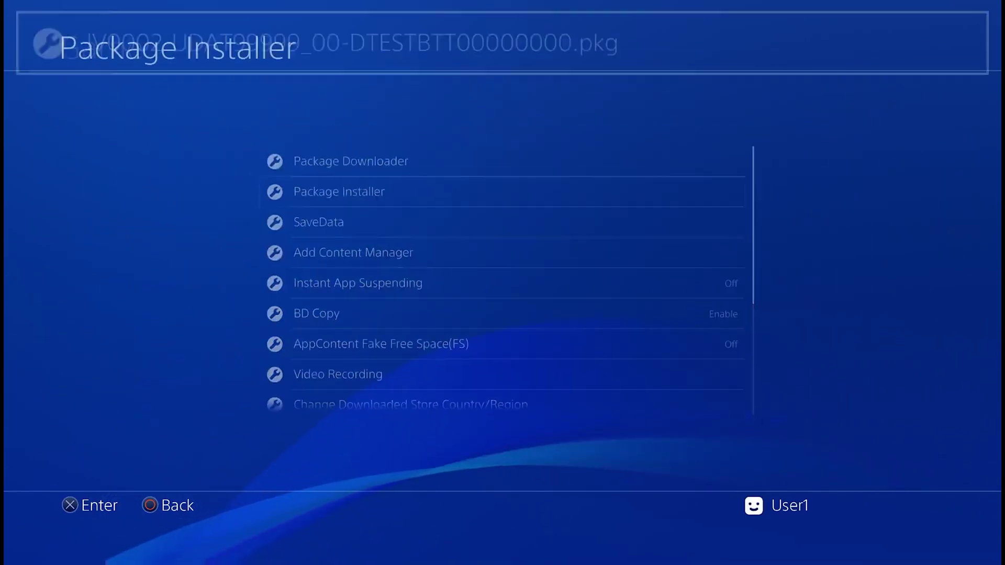
key(Return)
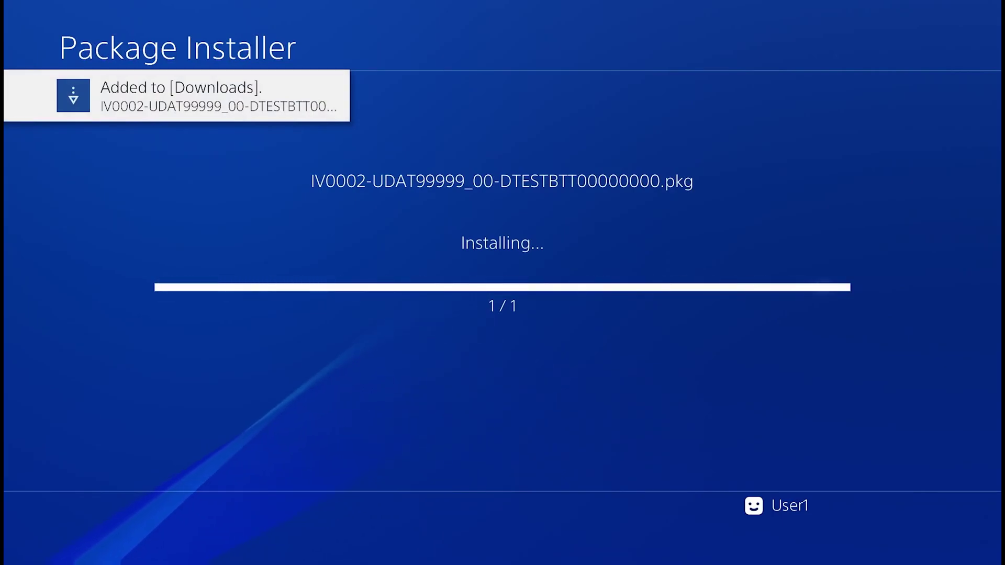
Step: Launch NoBD Updater from the home screen and start the firmware 9.00 download
key(Escape)
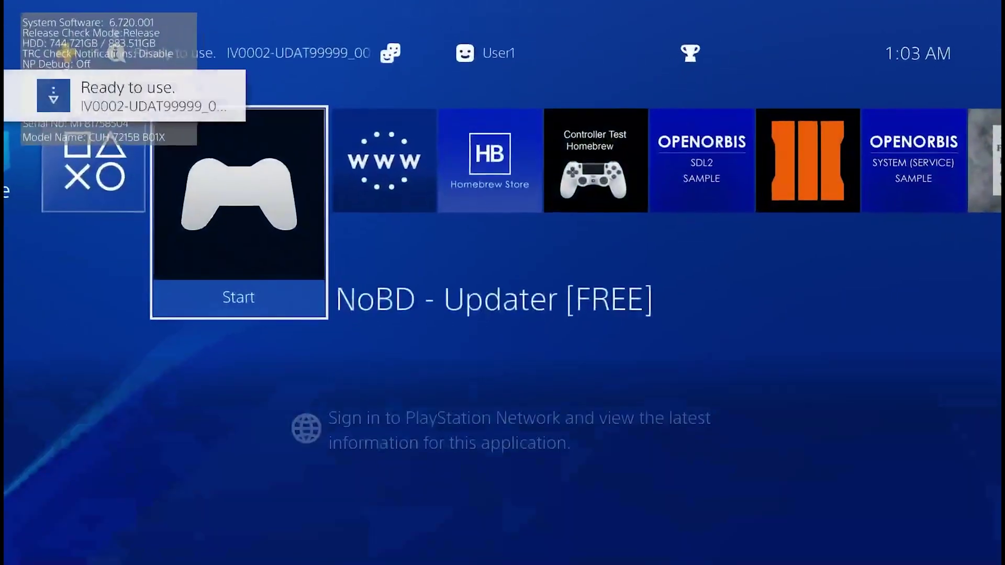
key(Return)
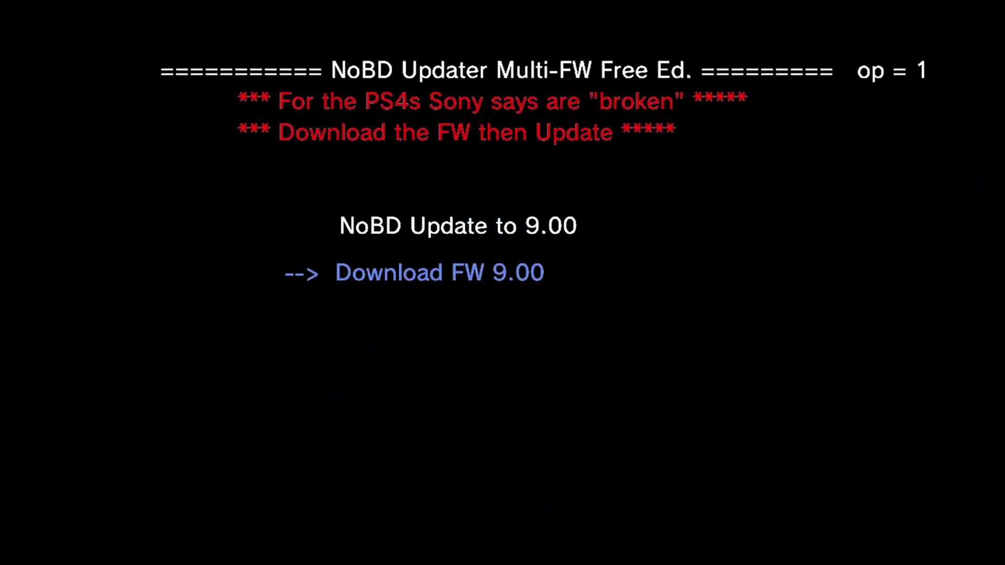
key(Return)
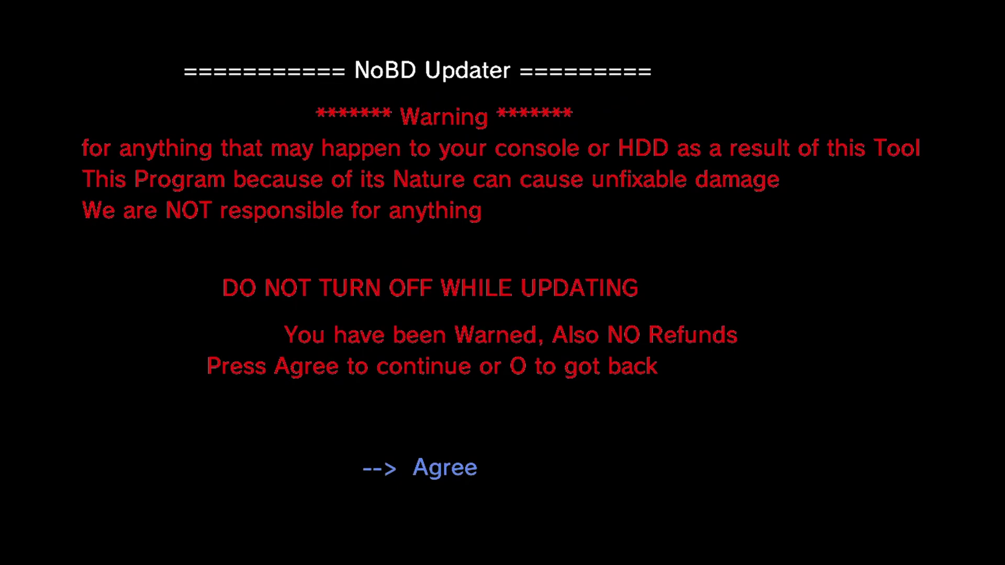
Step: Agree to the damage warning so the 9.00 update installs and the console restarts
key(Return)
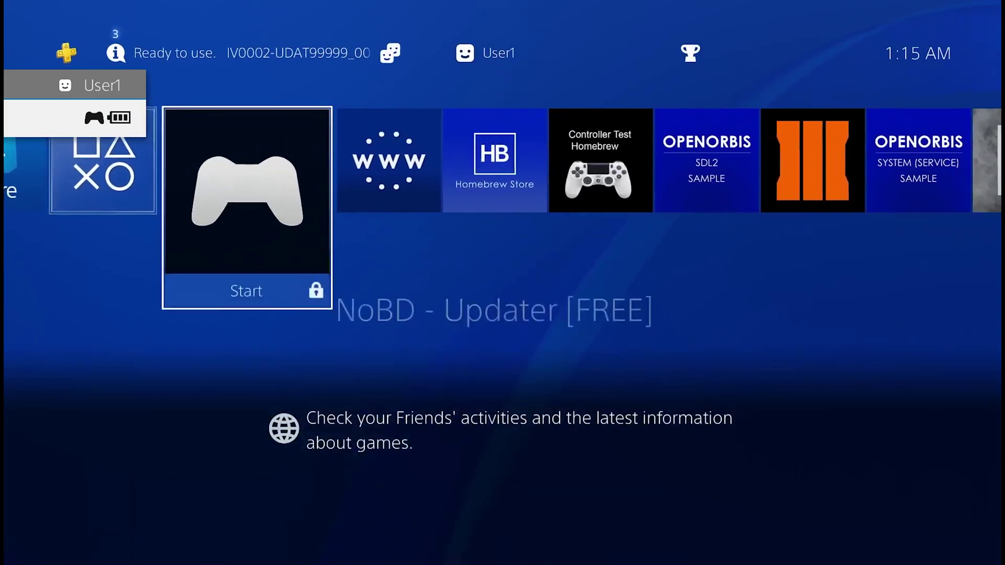
key(Right)
key(Up)
key(Right)
key(Right)
key(Right)
key(Right)
key(Right)
key(Right)
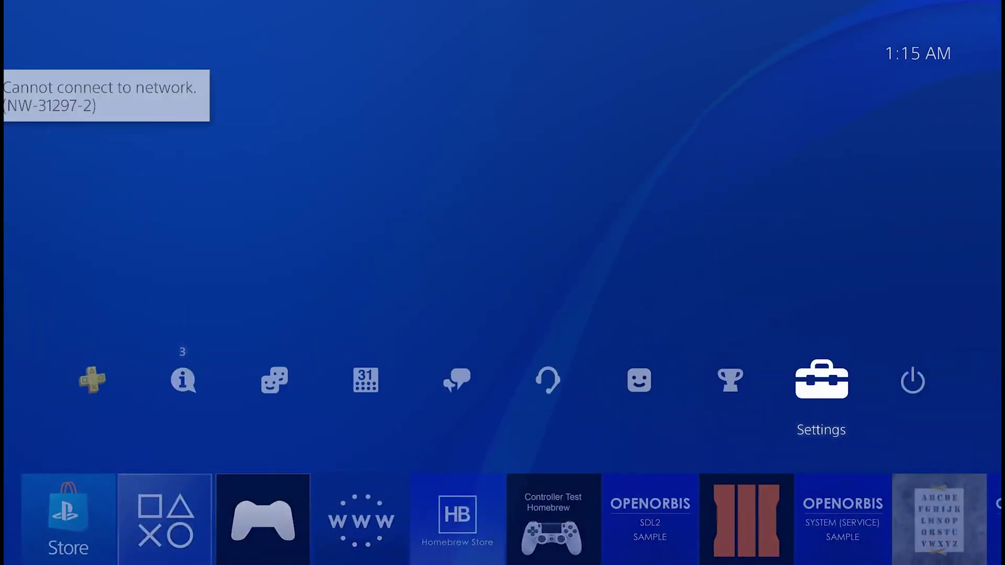
key(Return)
key(Down)
key(Down)
key(Down)
key(Down)
key(Down)
key(Down)
key(Down)
key(Down)
key(Down)
key(Down)
key(Down)
key(Down)
key(Down)
key(Down)
key(Down)
key(Down)
key(Down)
key(Down)
key(Down)
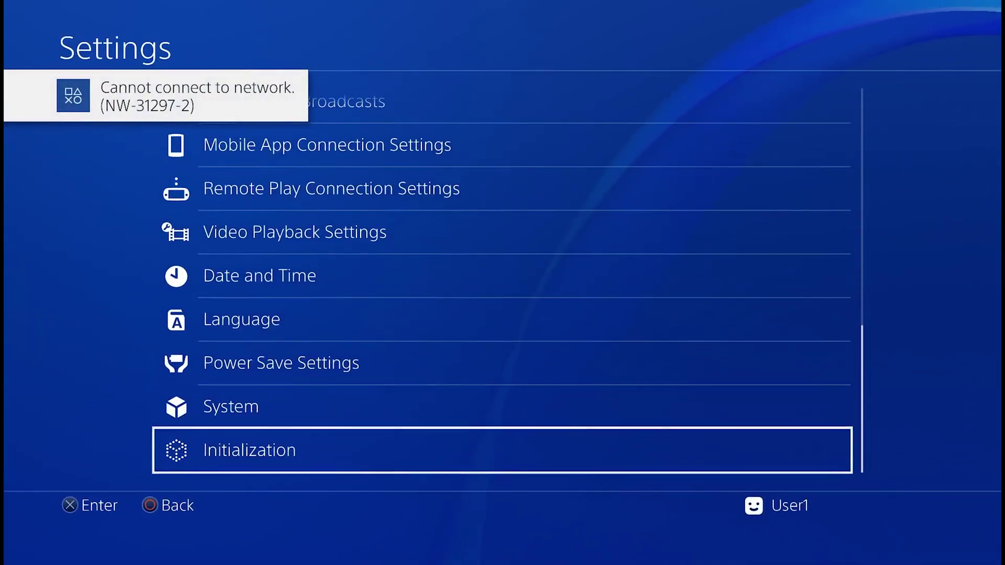
key(Up)
key(Return)
key(Return)
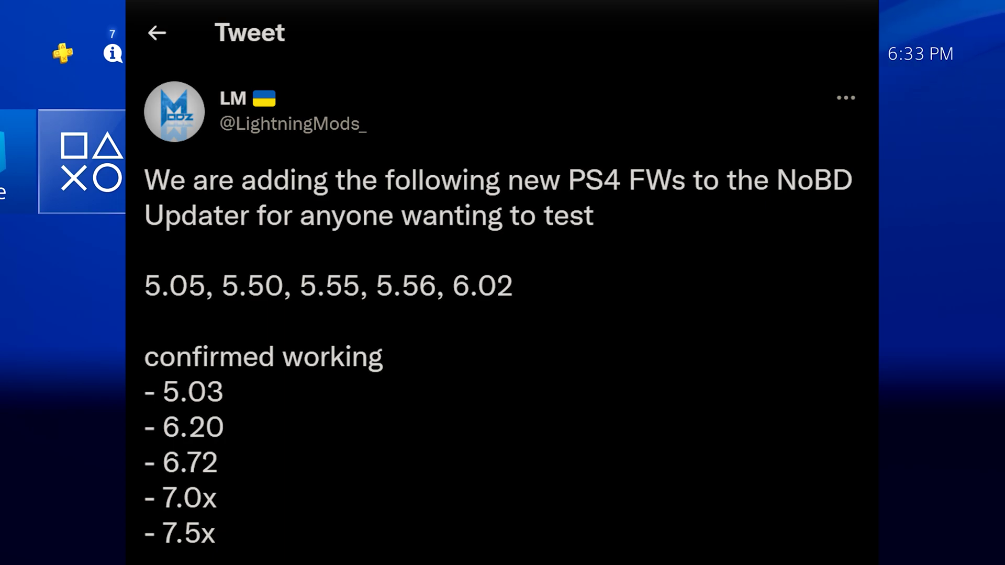
Step: Go from the home screen's function bar into Settings and open the System page
key(Up)
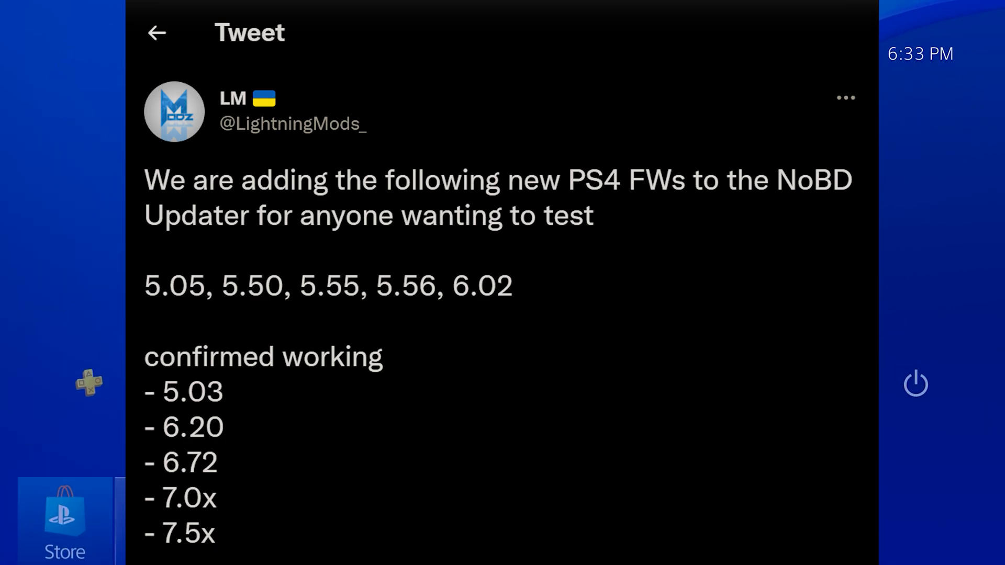
key(Down)
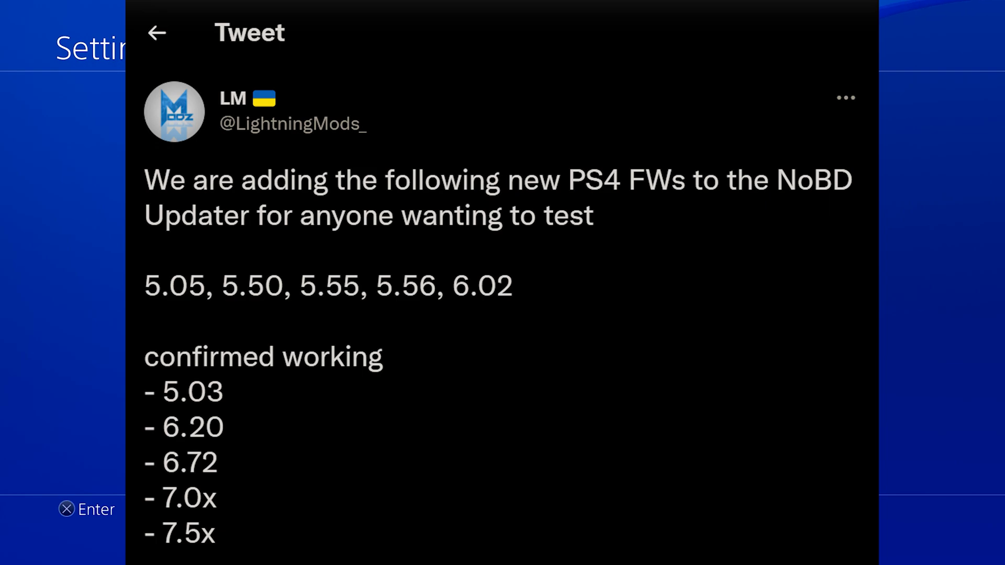
key(Return)
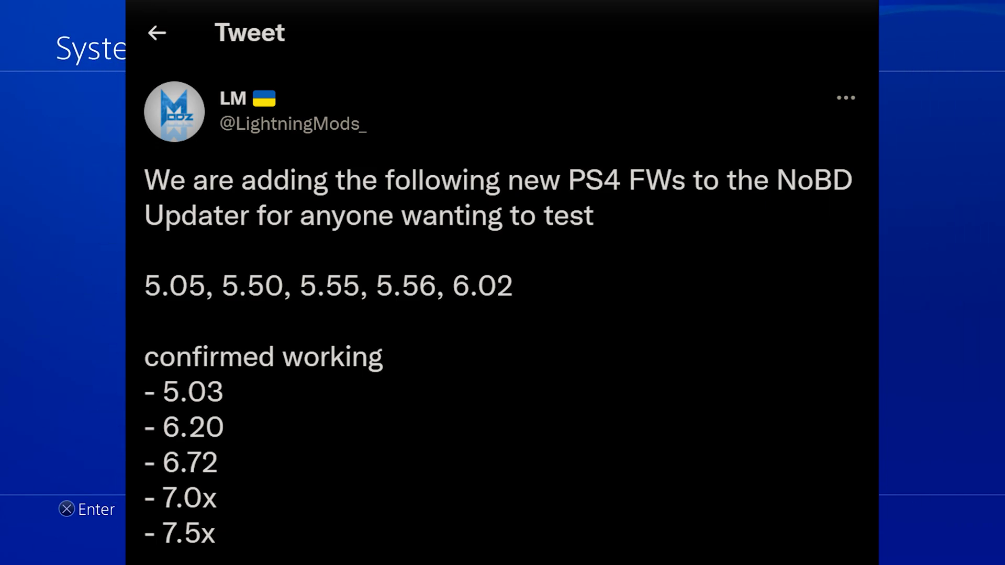